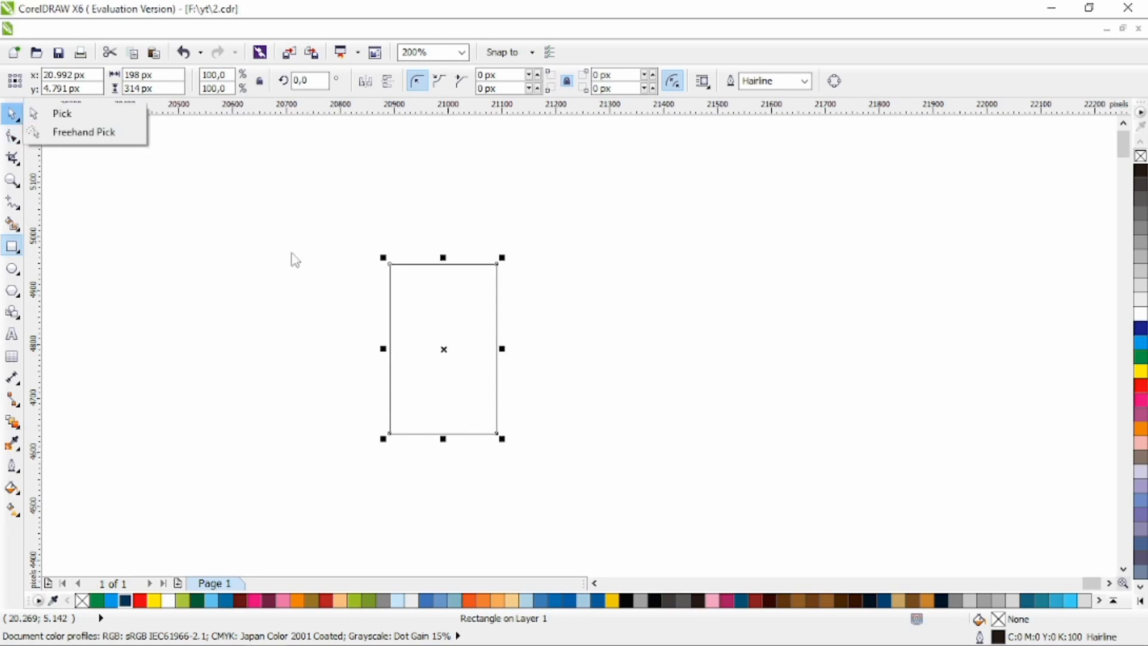
# - Skew the rectangle vertically into an upright parallelogram about 198 px wide and 526 px high, rising toward its right side
pyautogui.click(57, 112)
pyautogui.click(497, 346)
pyautogui.moveTo(507, 352); pyautogui.dragTo(490, 273)
pyautogui.moveTo(375, 313); pyautogui.dragTo(385, 358)
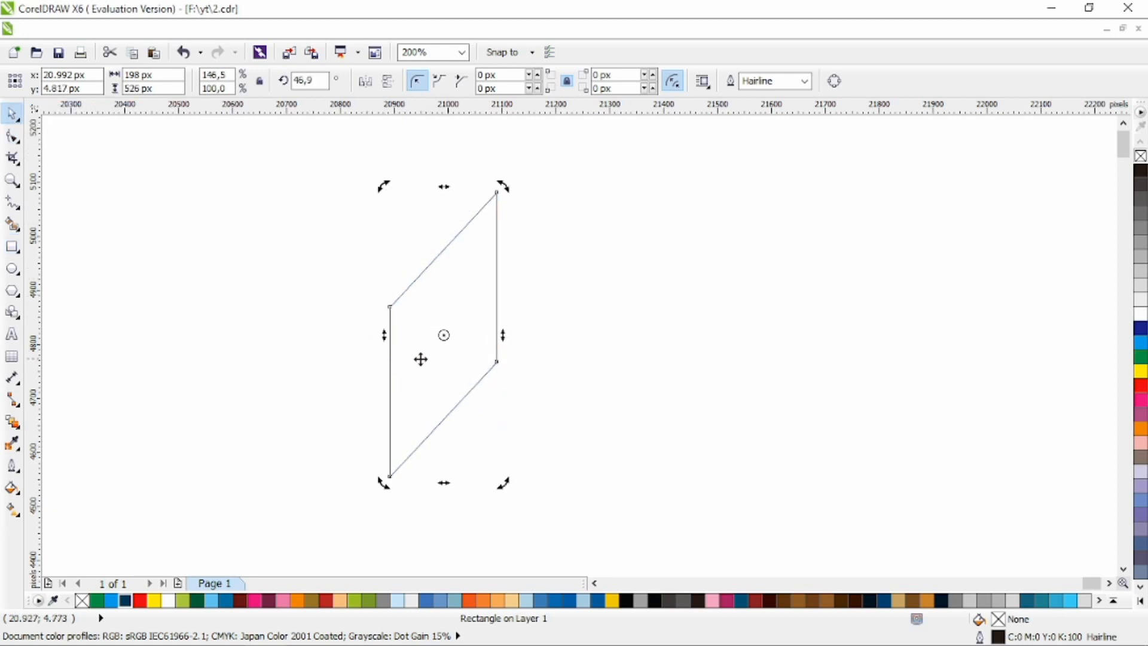
# - Try to rotate the parallelogram to an angle of 90 degrees
pyautogui.doubleClick(320, 84)
pyautogui.write('90')
pyautogui.press('Return')
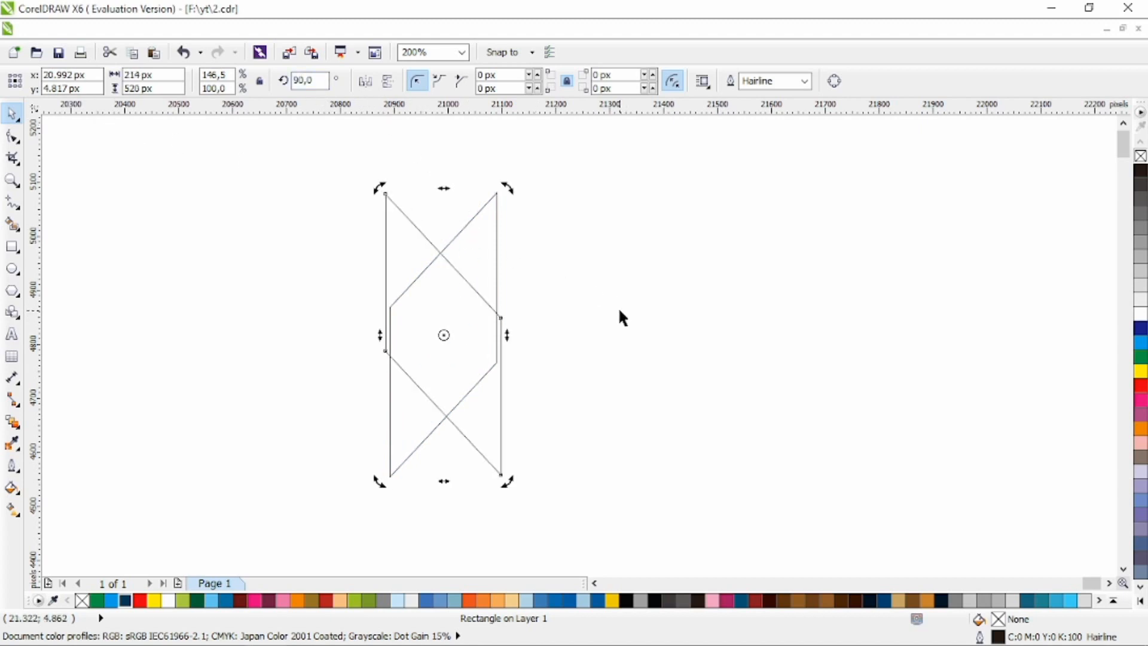
pyautogui.hotkey('ctrl', 'z')
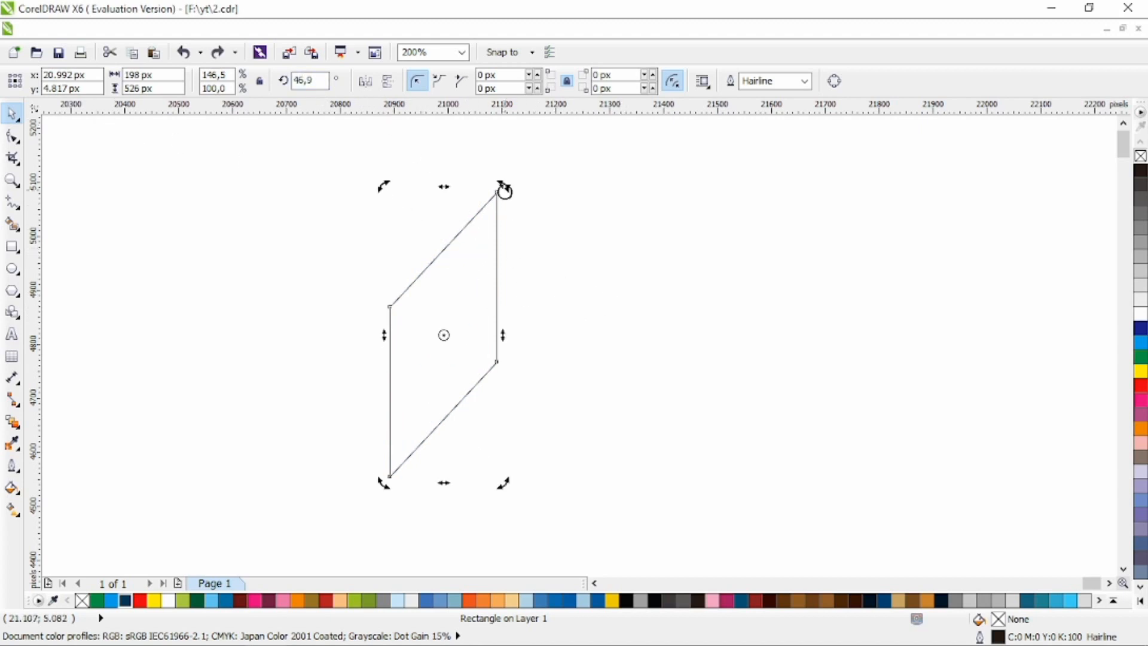
# - Make a rotated, vertically mirrored copy of the parallelogram as a floor panel and align both shapes' left and bottom edges
pyautogui.moveTo(504, 187); pyautogui.dragTo(625, 410)
pyautogui.click(388, 81)
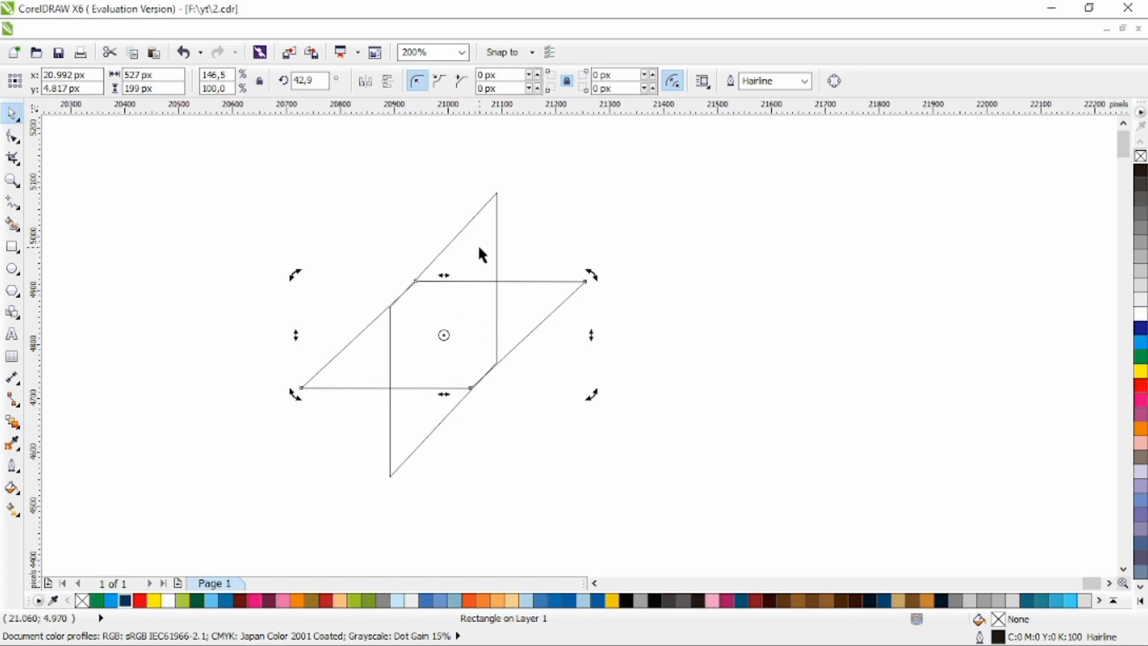
pyautogui.hotkey('ctrl', 'a')
pyautogui.press('l')
pyautogui.press('b')
pyautogui.click(648, 302)
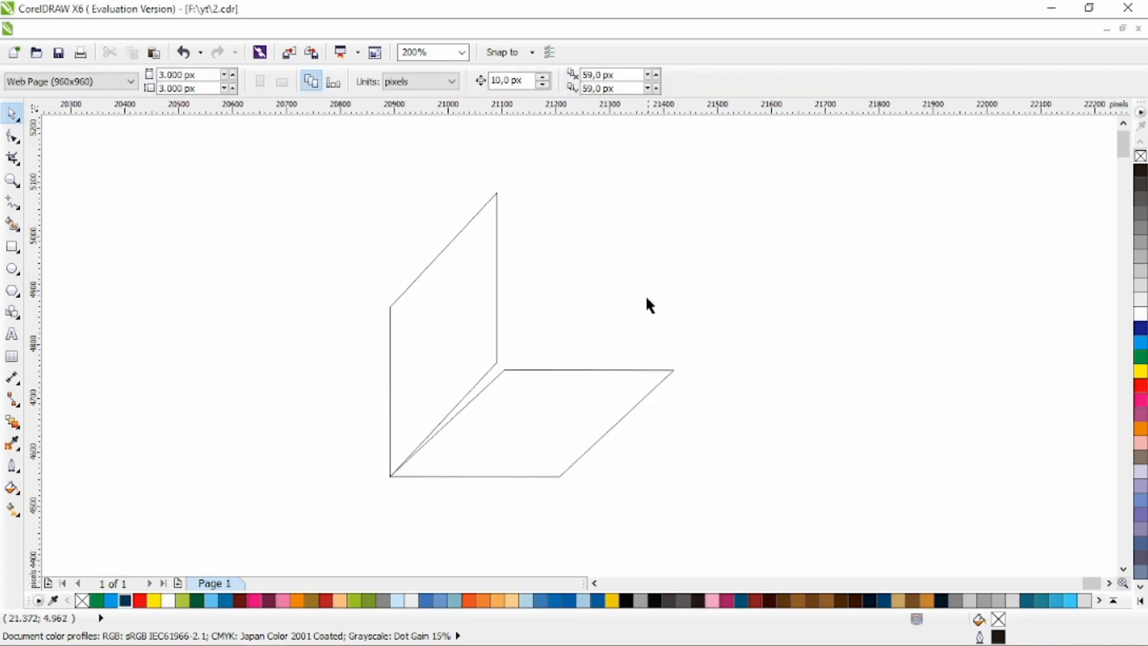
# - Skew the upright left panel slightly so its lower edge follows the slanted edge of the floor panel
pyautogui.click(491, 302)
pyautogui.click(492, 305)
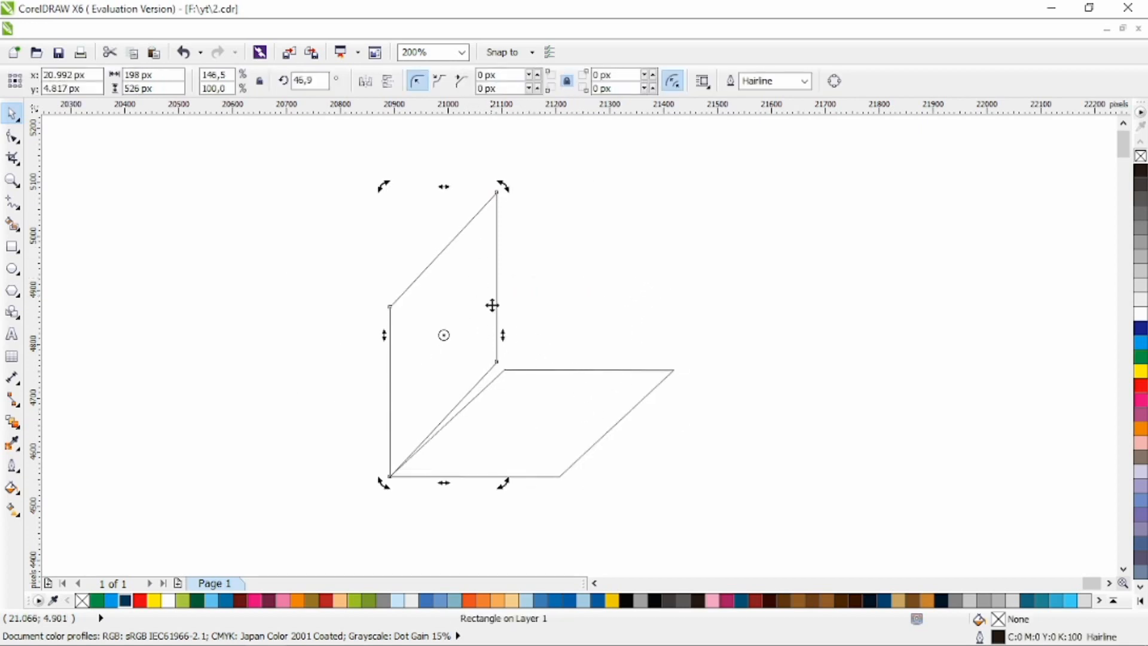
pyautogui.click(479, 333)
pyautogui.click(496, 333)
pyautogui.click(496, 333)
pyautogui.moveTo(503, 337); pyautogui.dragTo(508, 352)
# - Shrink the floor panel to about 486 by 183 px so its rear left corner meets the upright panel
pyautogui.click(666, 370)
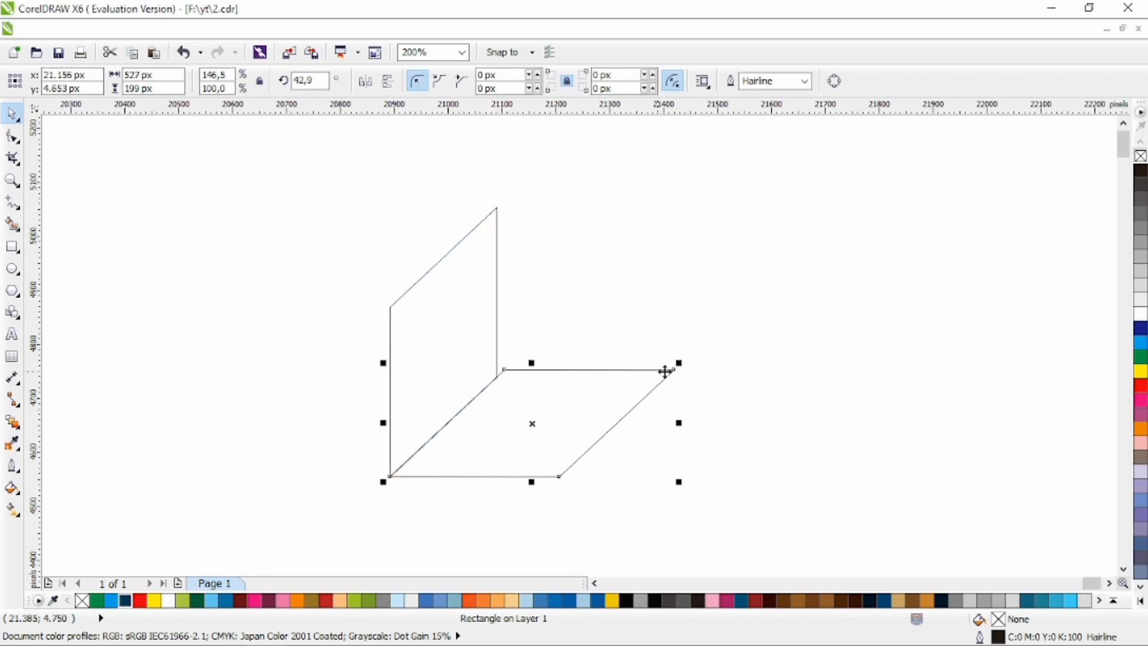
pyautogui.moveTo(677, 363); pyautogui.dragTo(660, 372)
pyautogui.click(662, 310)
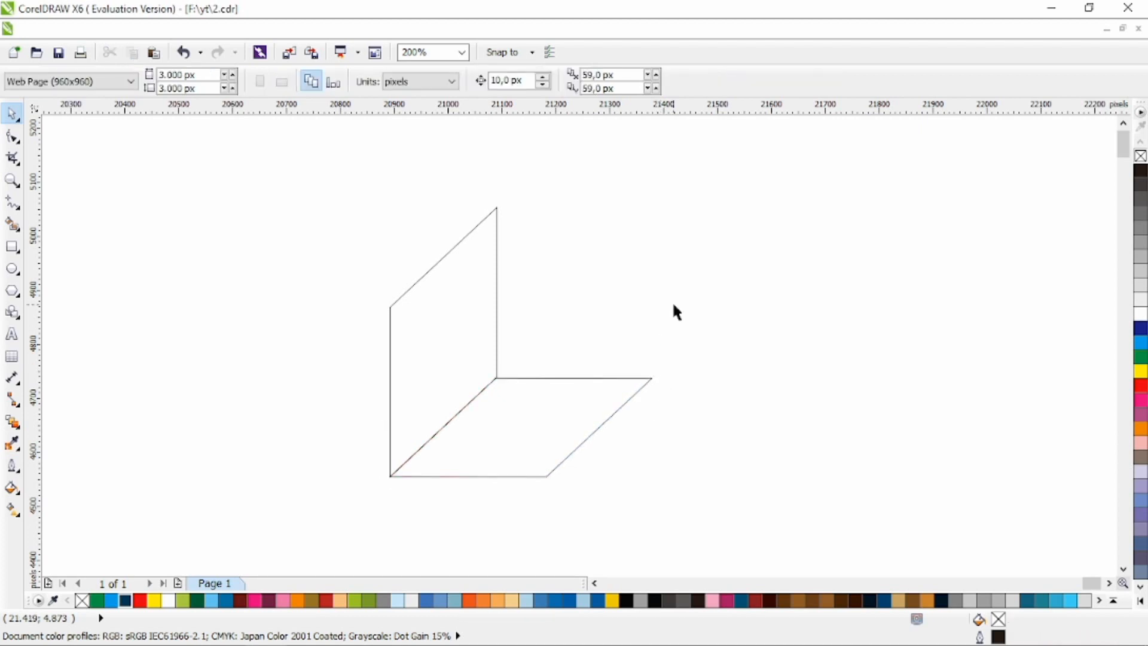
# - Convert the floor panel to curves and move its two right nodes horizontally to widen it to about 669 px
pyautogui.press('Tab')
pyautogui.click(13, 136)
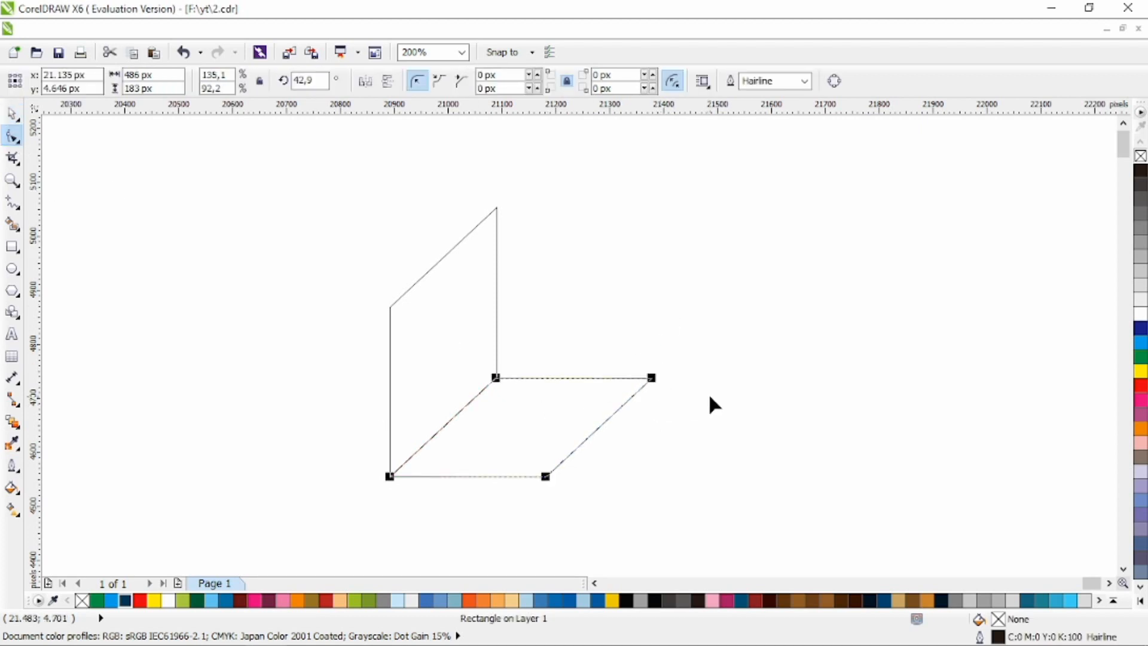
pyautogui.hotkey('ctrl', 'q')
pyautogui.press('Tab')
pyautogui.press('Tab')
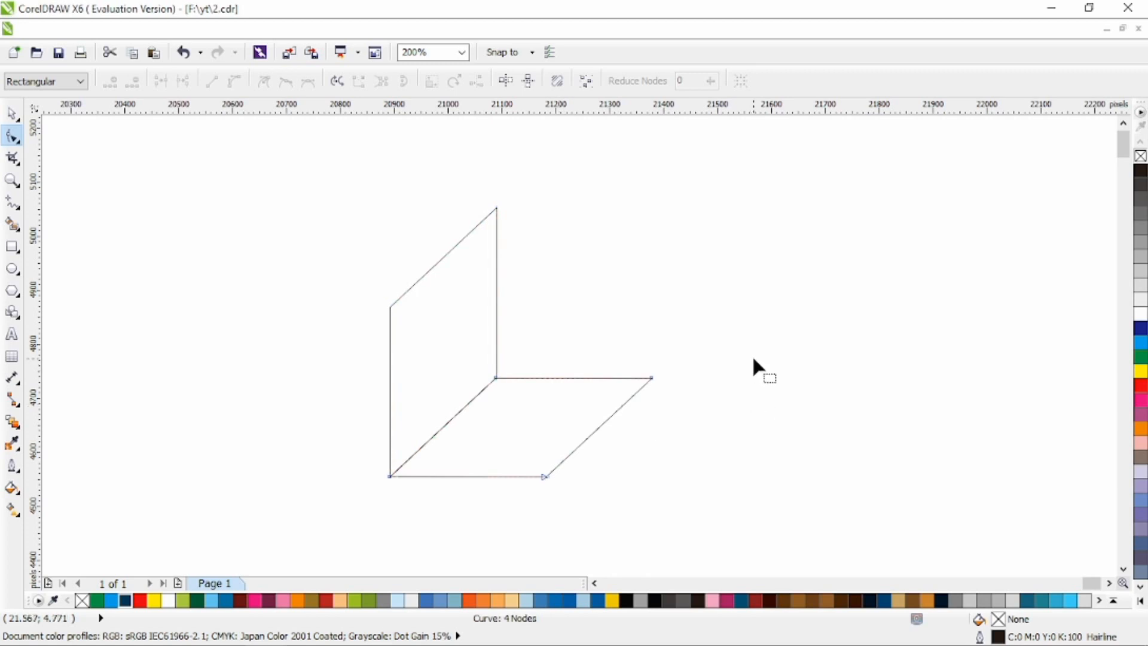
pyautogui.moveTo(755, 358); pyautogui.dragTo(543, 536)
pyautogui.moveTo(544, 478); pyautogui.dragTo(644, 477)
pyautogui.click(11, 114)
pyautogui.click(590, 228)
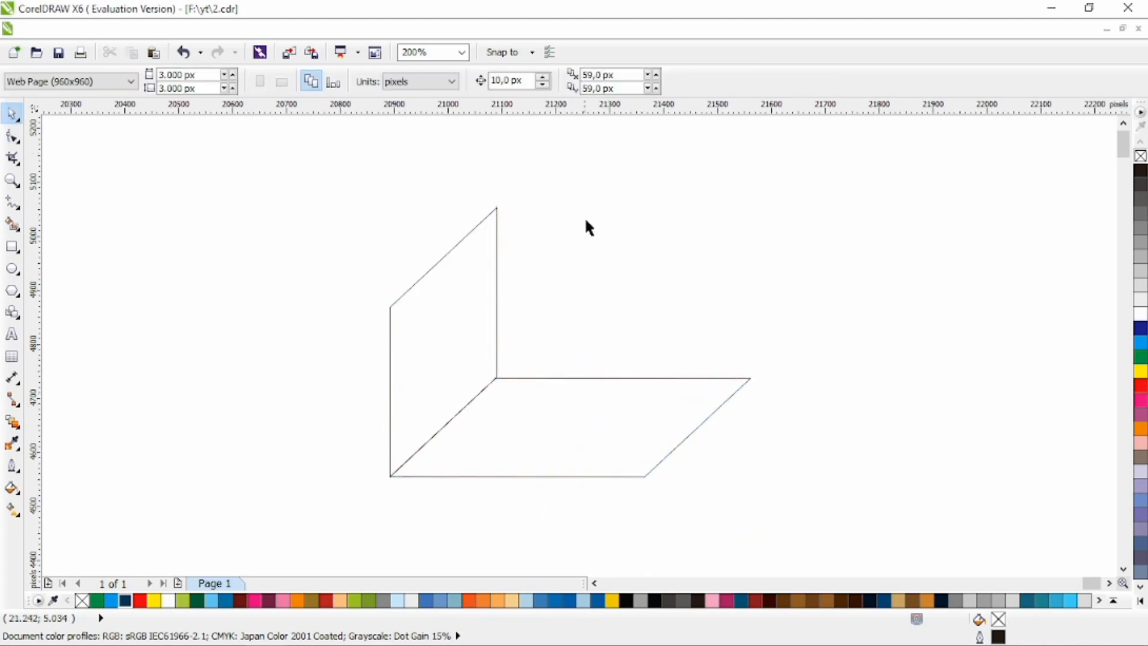
# - Copy the left wall horizontally to the opposite side and align it with the floor panel's right edge
pyautogui.click(443, 337)
pyautogui.moveTo(443, 337); pyautogui.dragTo(591, 336)
pyautogui.keyDown('shift'); pyautogui.click(695, 401); pyautogui.keyUp('shift')
pyautogui.press('r')
pyautogui.click(751, 282)
pyautogui.click(712, 316)
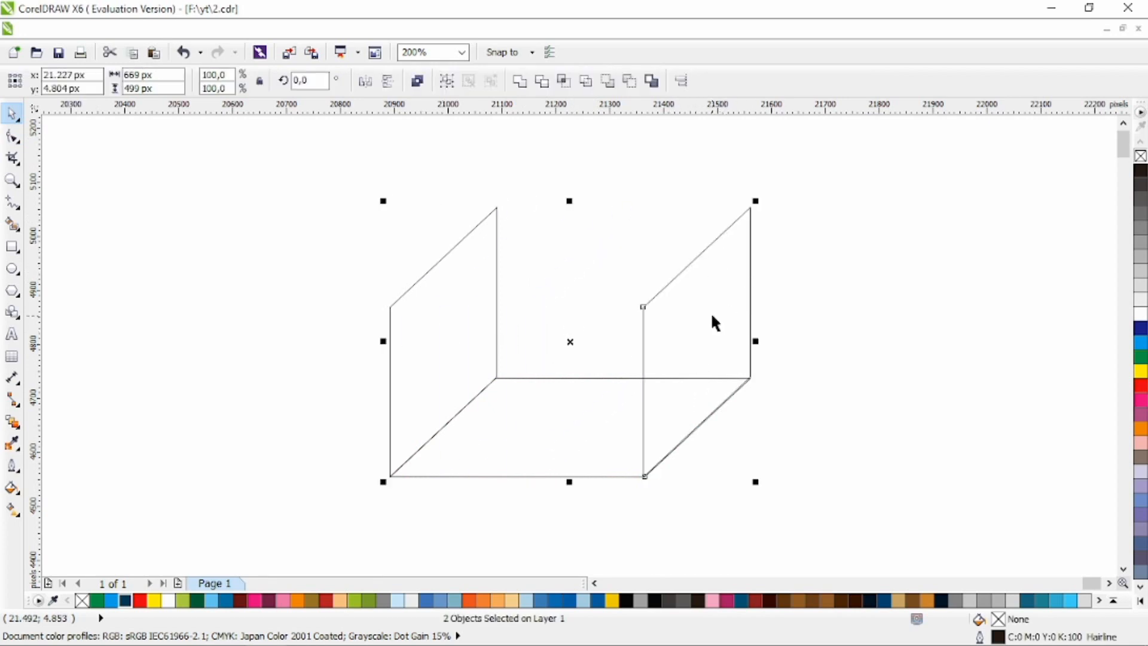
# - Place a copy of the right wall directly above it so the two shapes share an edge
pyautogui.scroll(3, 806, 326)
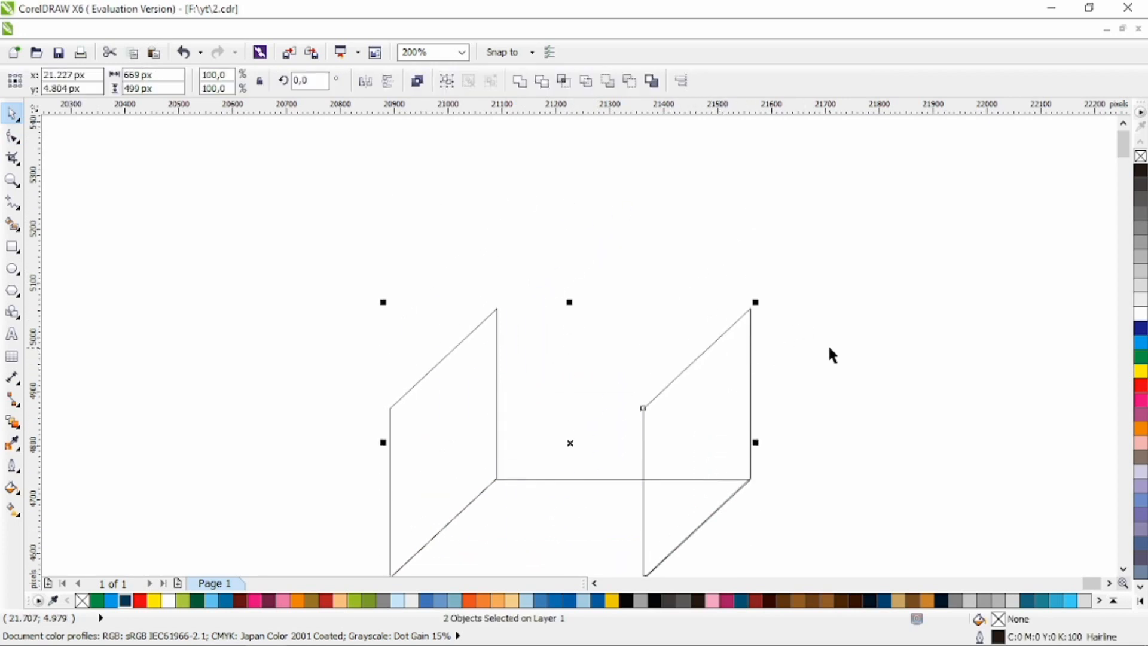
pyautogui.click(628, 488)
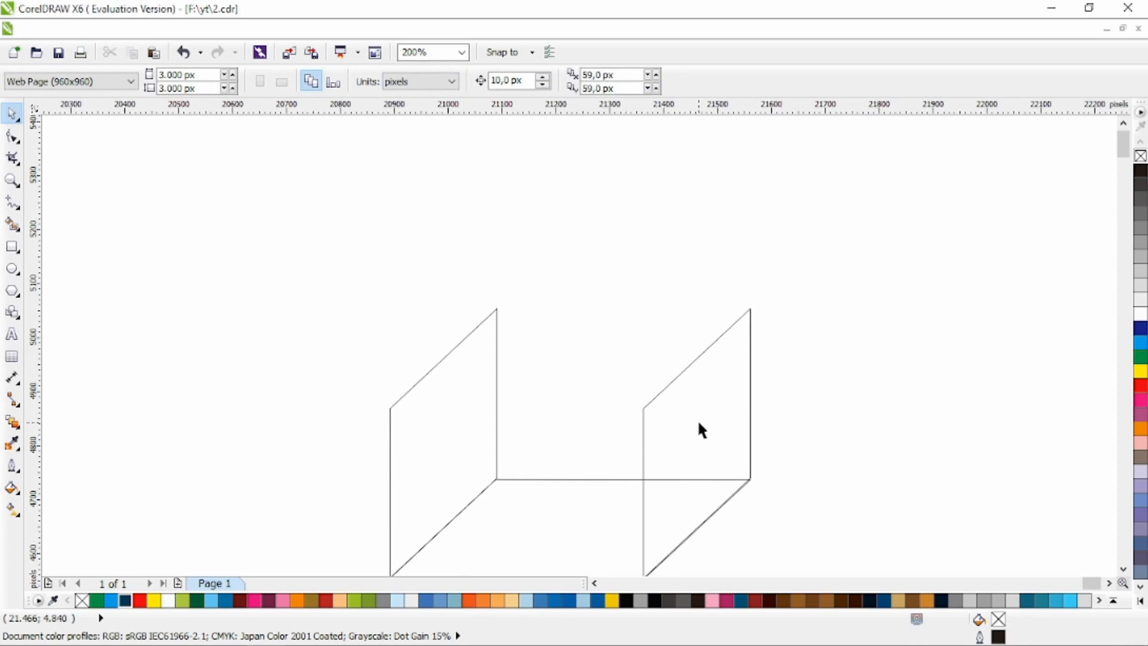
pyautogui.moveTo(699, 422); pyautogui.dragTo(670, 270)
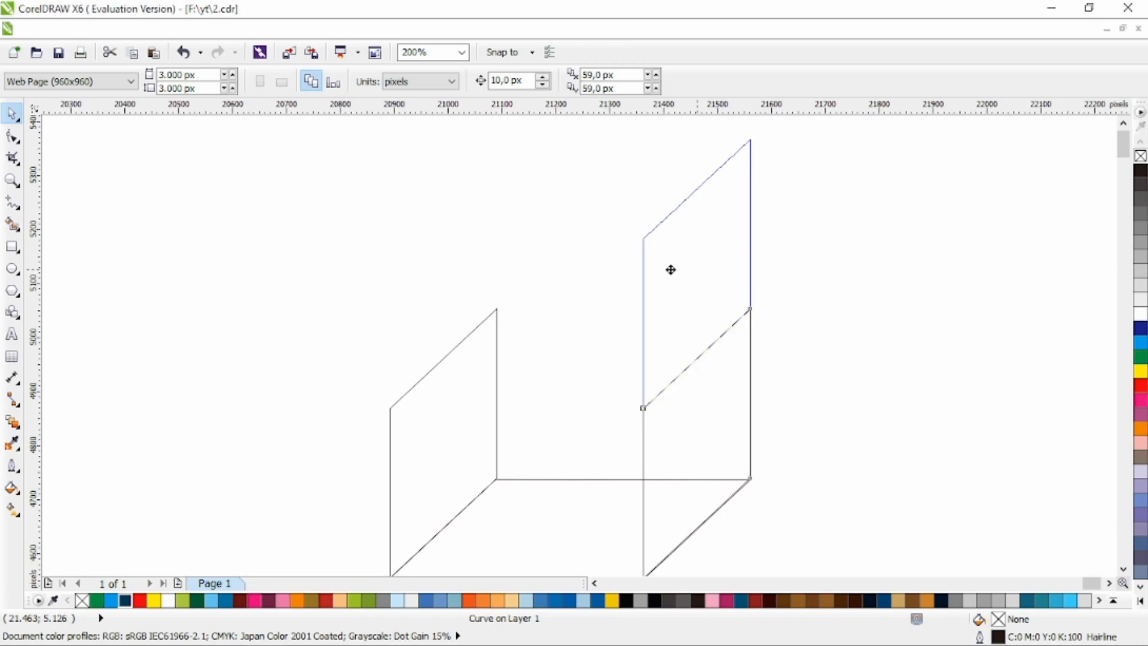
# - Move the upper copy's two top nodes together toward the left wall's rear upper corner to form a slanted lid
pyautogui.click(12, 137)
pyautogui.scroll(1, 582, 281)
pyautogui.moveTo(584, 146); pyautogui.dragTo(872, 302)
pyautogui.moveTo(650, 281); pyautogui.dragTo(497, 341)
pyautogui.scroll(-3, 672, 311)
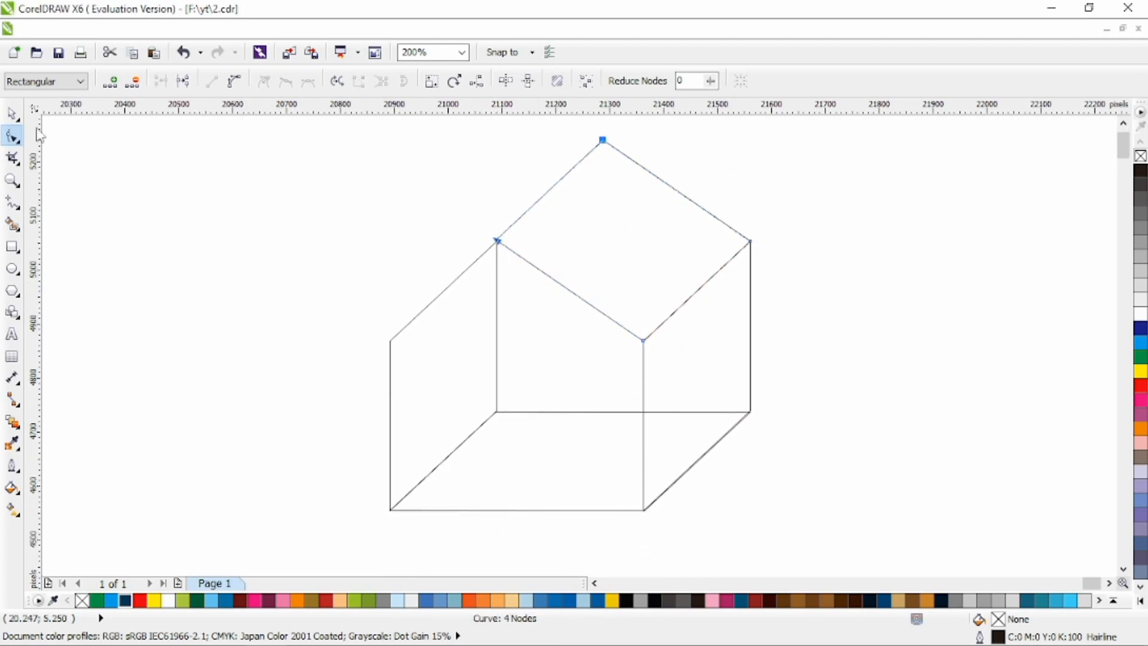
# - Fine-tune the lid's two moved nodes so its left corner sits exactly on the left wall's rear upper corner
pyautogui.click(12, 113)
pyautogui.click(232, 222)
pyautogui.scroll(1, 575, 195)
pyautogui.click(533, 170)
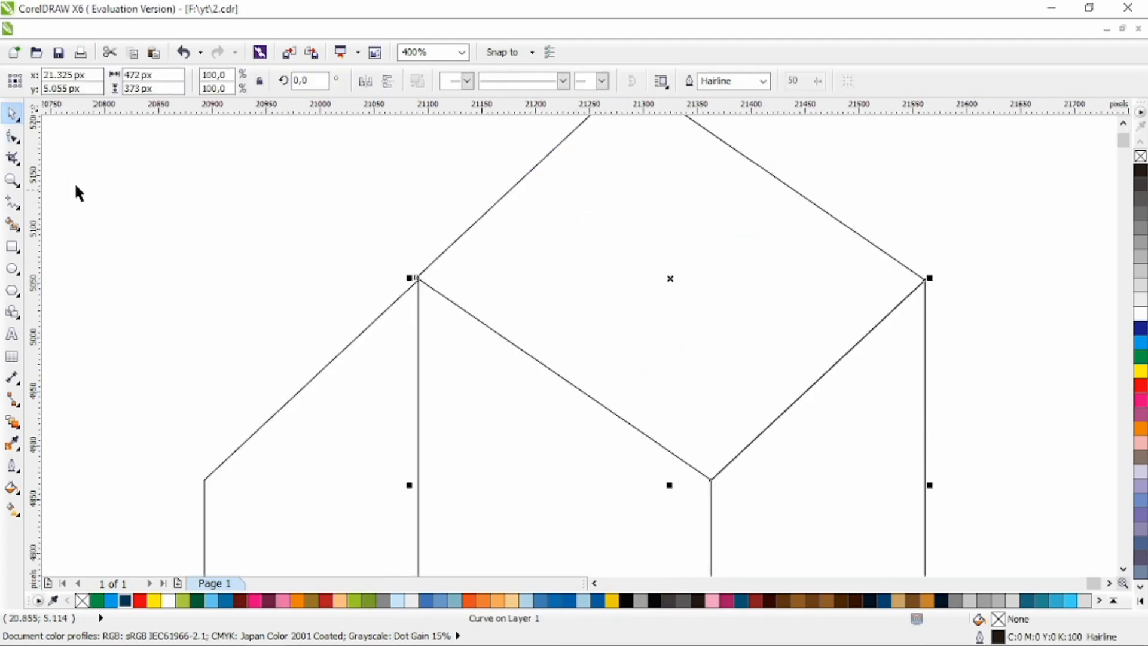
pyautogui.click(12, 137)
pyautogui.scroll(-1, 413, 209)
pyautogui.moveTo(385, 162); pyautogui.dragTo(611, 336)
pyautogui.scroll(1, 431, 299)
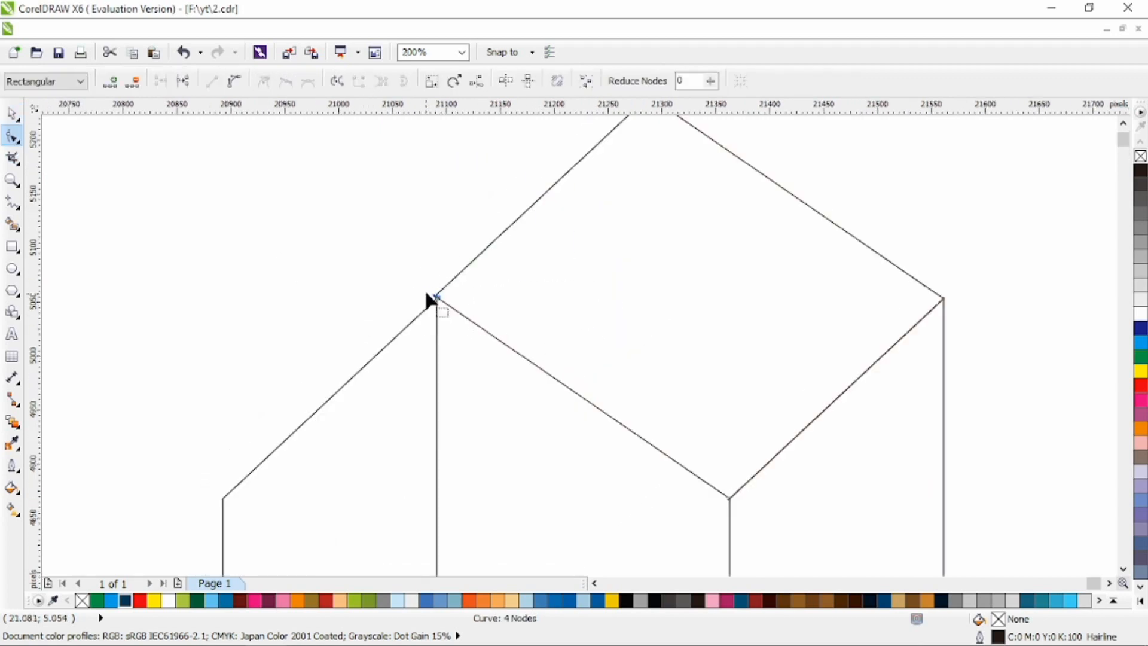
pyautogui.scroll(5, 430, 300)
pyautogui.moveTo(378, 285); pyautogui.dragTo(408, 325)
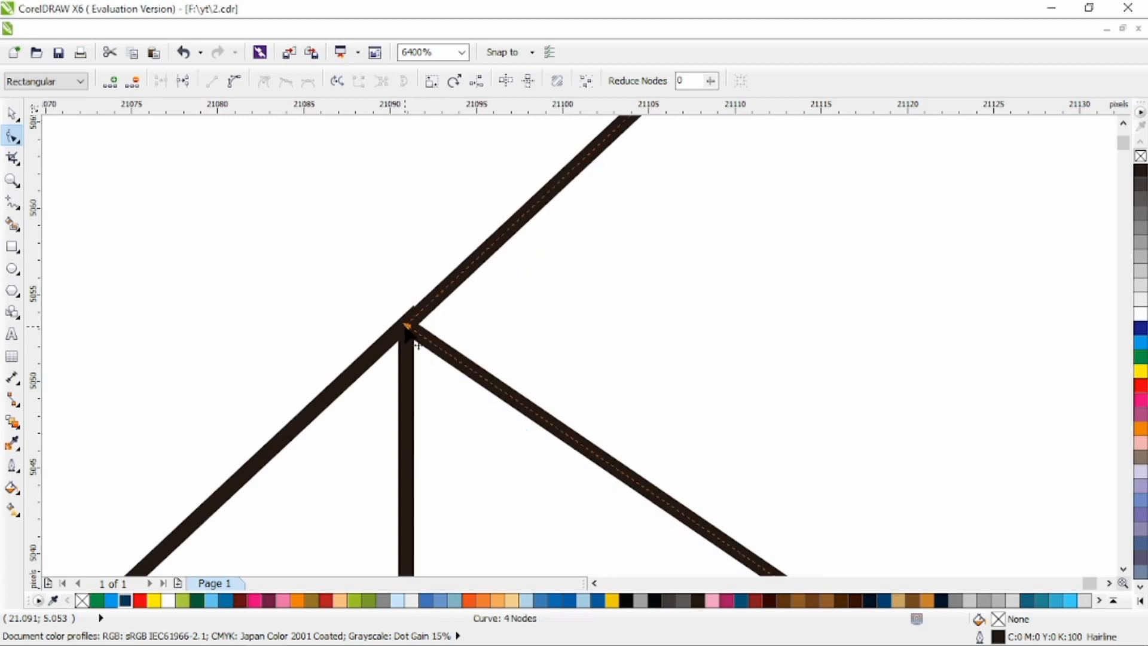
pyautogui.scroll(-5, 408, 324)
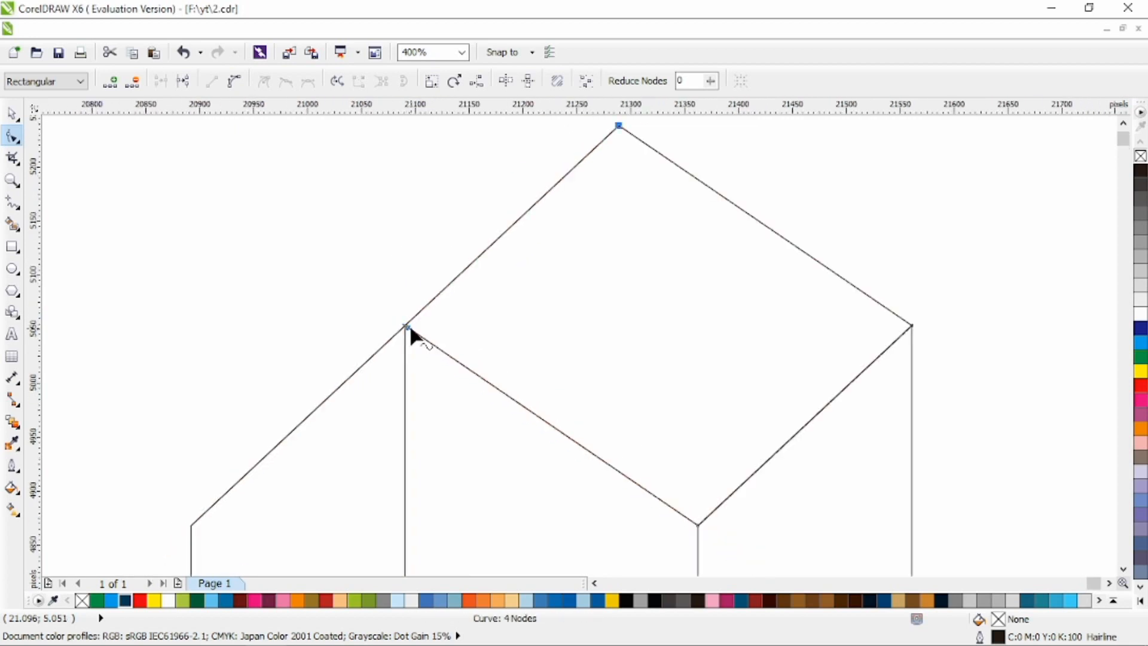
pyautogui.click(11, 113)
pyautogui.scroll(-2, 459, 281)
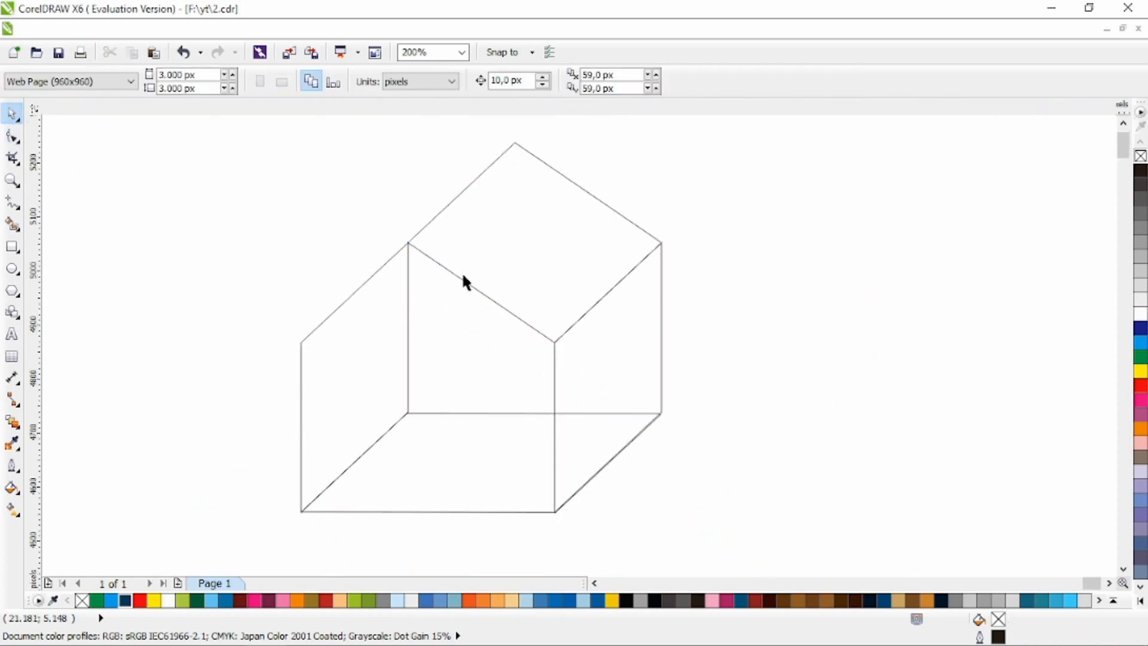
# - Scale all four panels of the box down to about 68% and move them to the right
pyautogui.moveTo(753, 138); pyautogui.dragTo(290, 482)
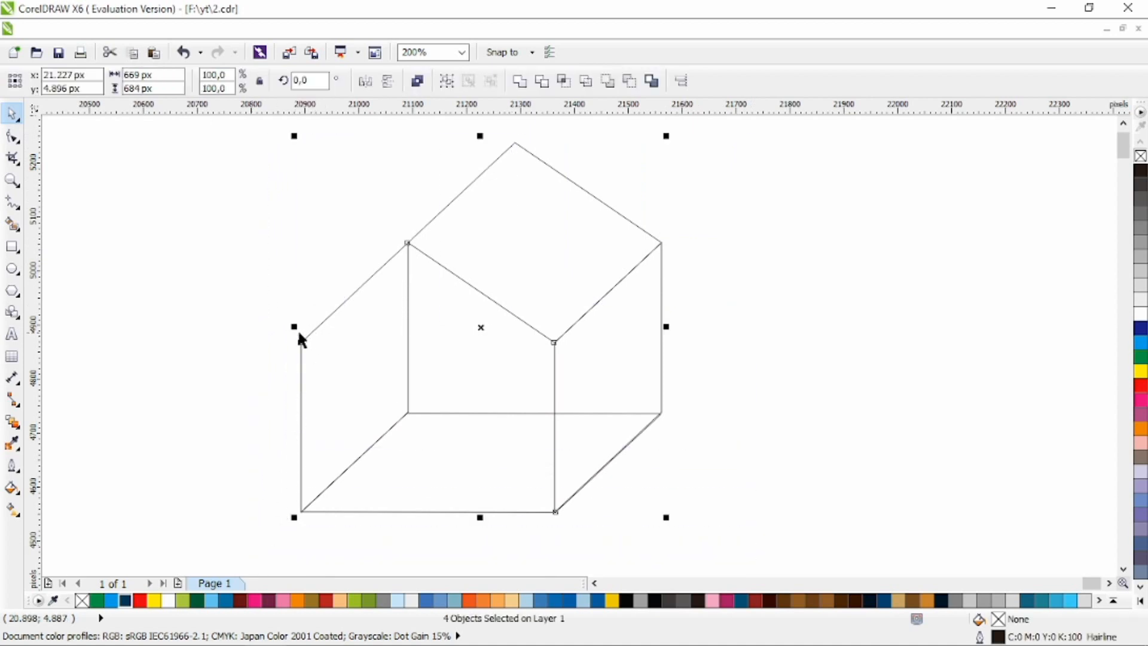
pyautogui.moveTo(301, 340); pyautogui.dragTo(331, 333)
pyautogui.moveTo(484, 518); pyautogui.dragTo(479, 456)
pyautogui.moveTo(639, 295); pyautogui.dragTo(611, 296)
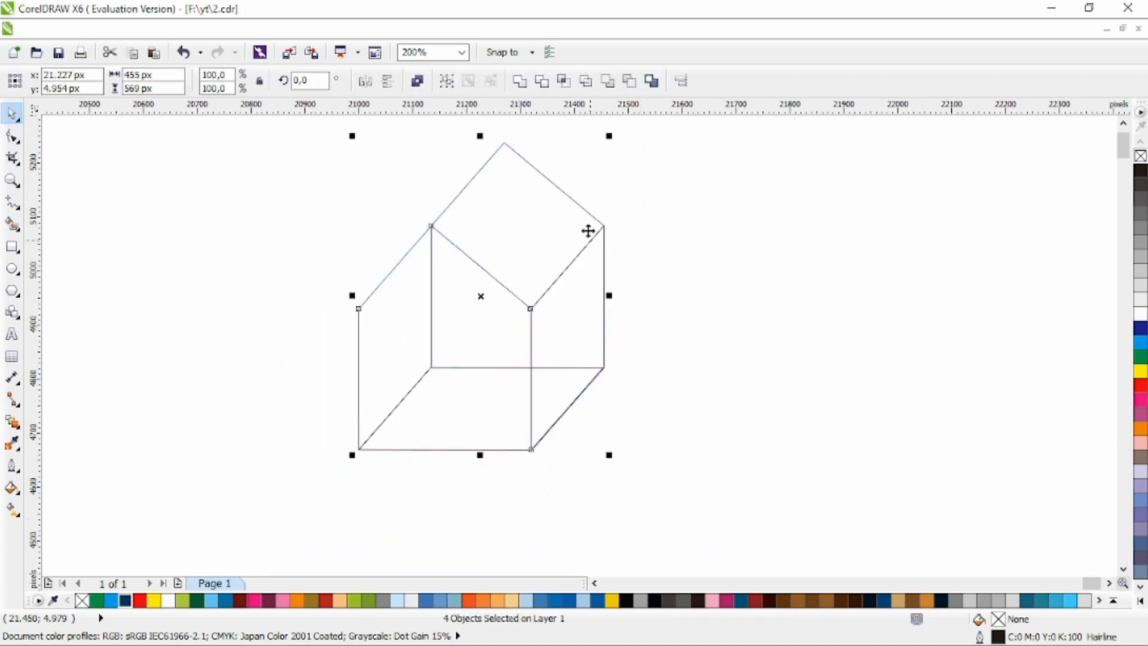
pyautogui.moveTo(486, 135); pyautogui.dragTo(487, 190)
pyautogui.moveTo(551, 270); pyautogui.dragTo(664, 259)
pyautogui.click(803, 315)
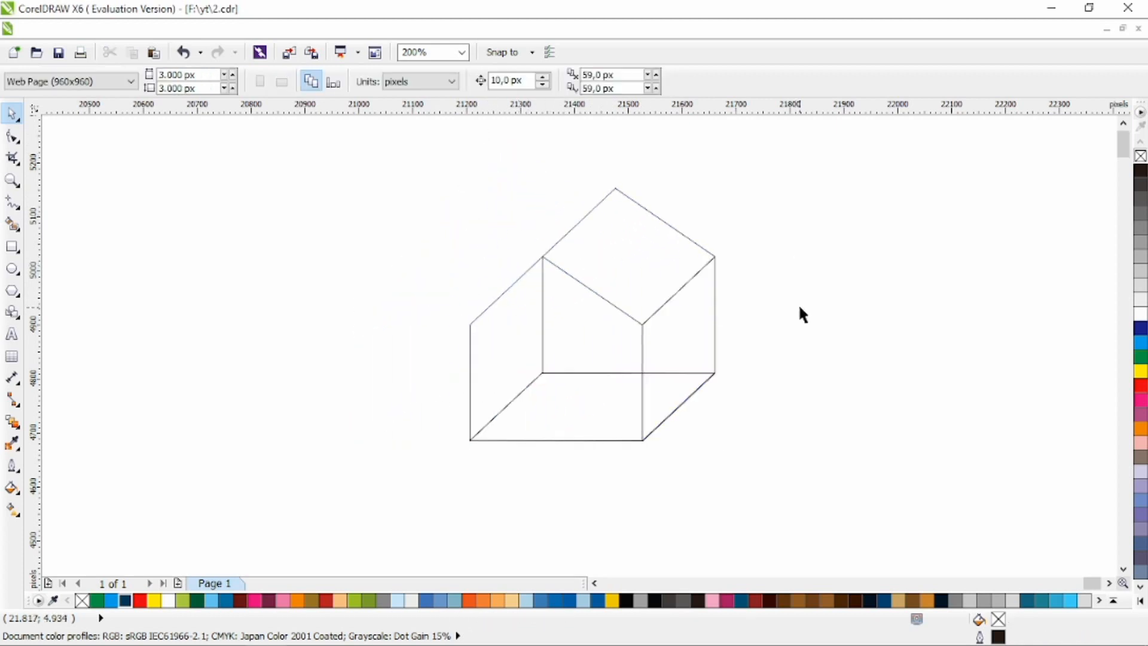
# - Create a separate shape from the intersection of the floor panel and the right wall
pyautogui.click(587, 424)
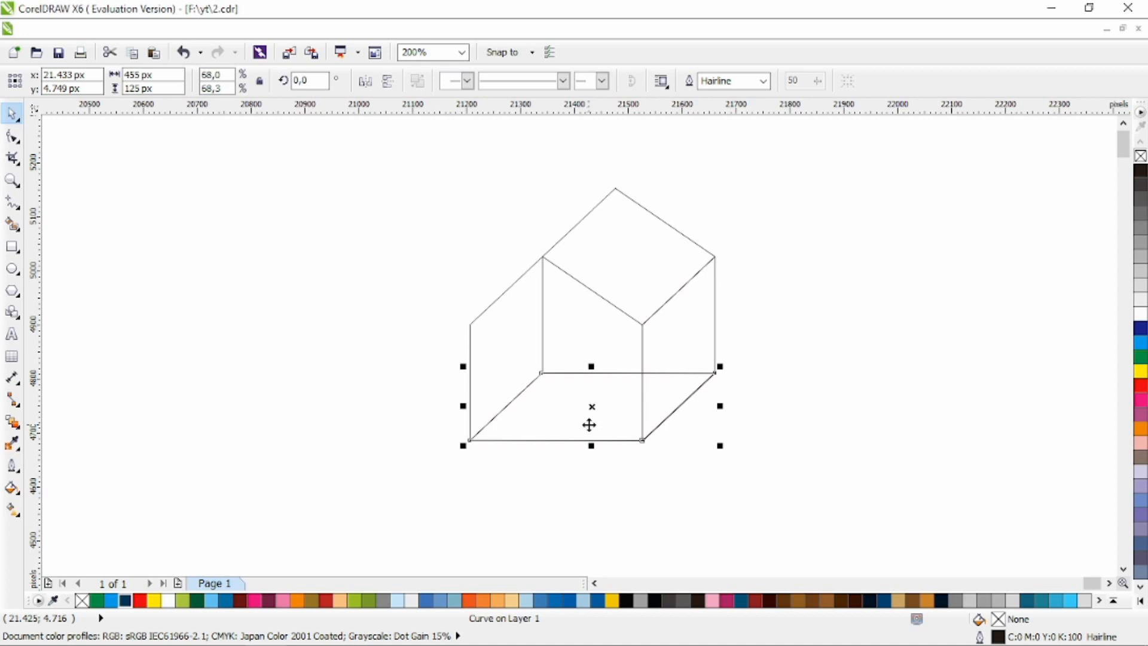
pyautogui.keyDown('shift'); pyautogui.click(684, 308); pyautogui.keyUp('shift')
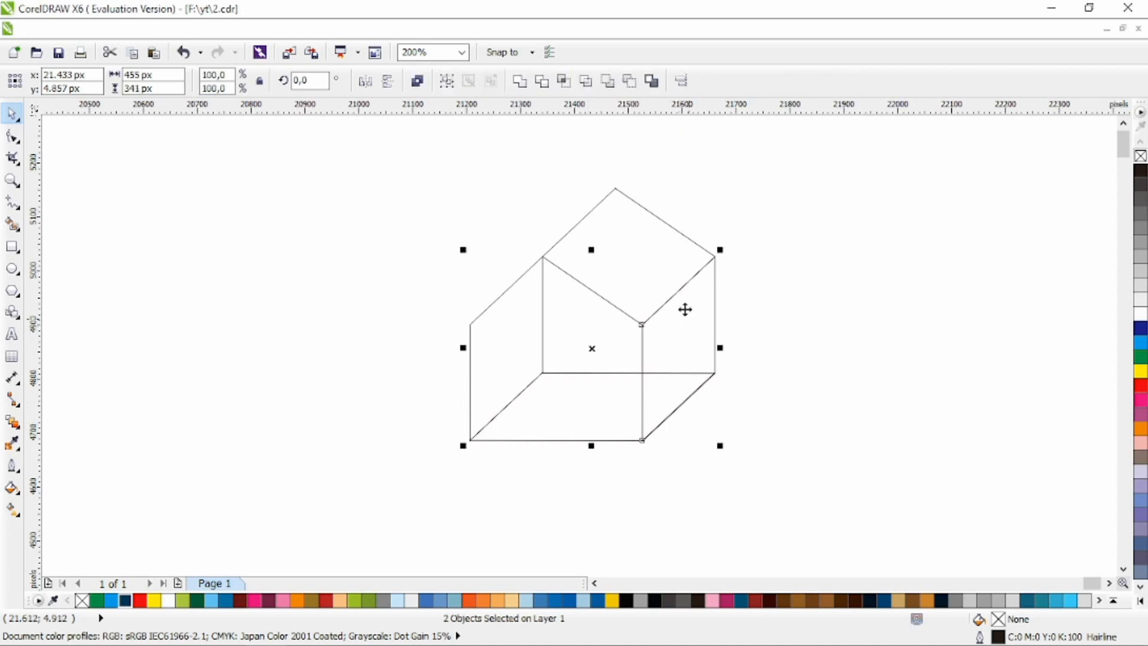
pyautogui.click(565, 79)
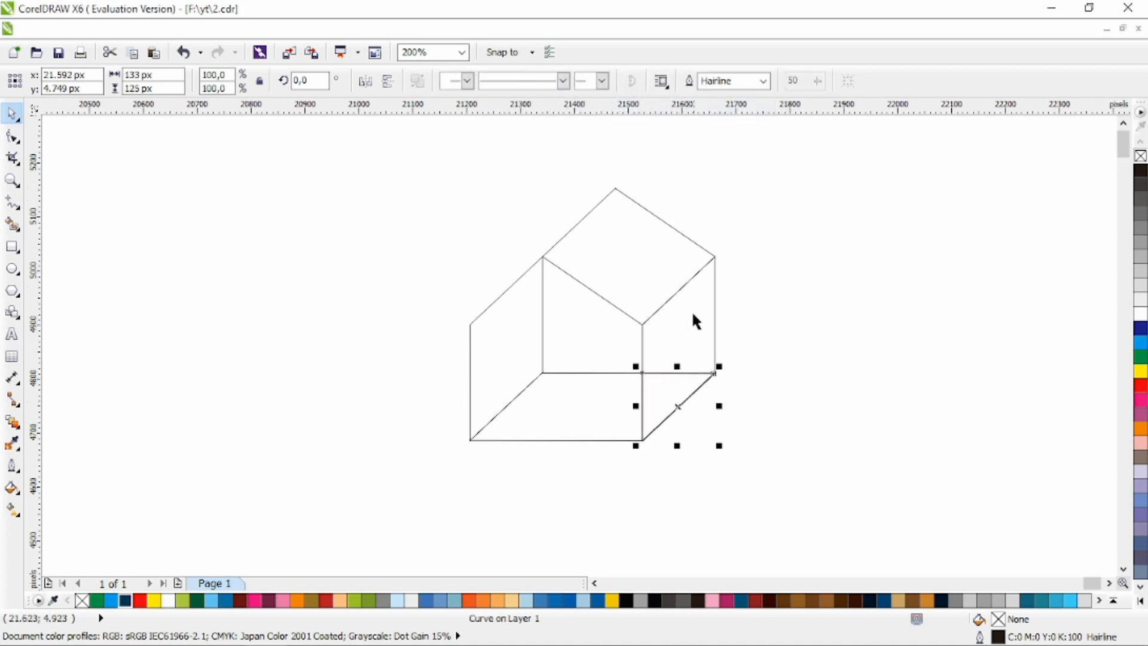
pyautogui.click(592, 411)
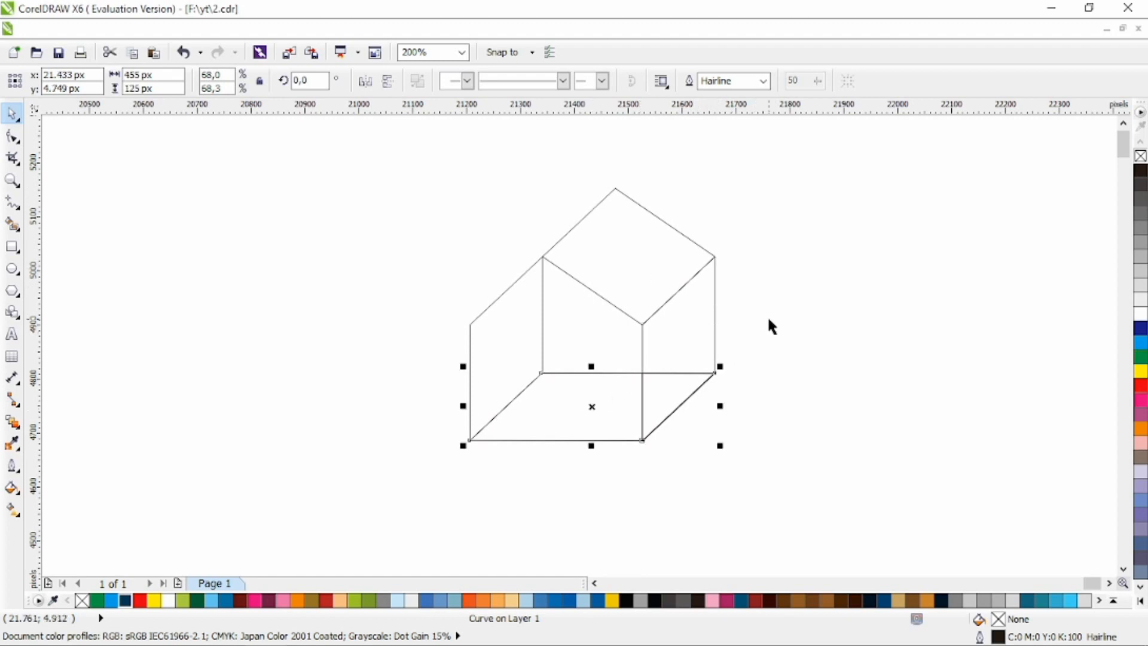
pyautogui.press('Escape')
pyautogui.click(632, 275)
pyautogui.press('Escape')
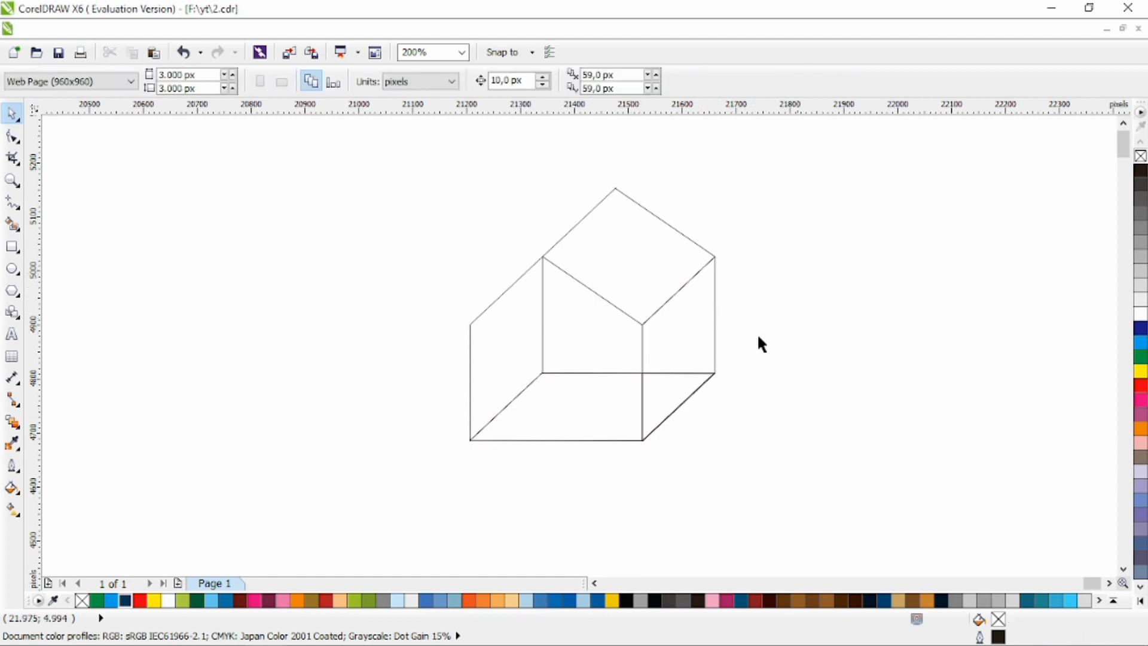
# - Fill the left wall with blue (C88 M47 Y22 K0)
pyautogui.click(521, 342)
pyautogui.click(226, 601)
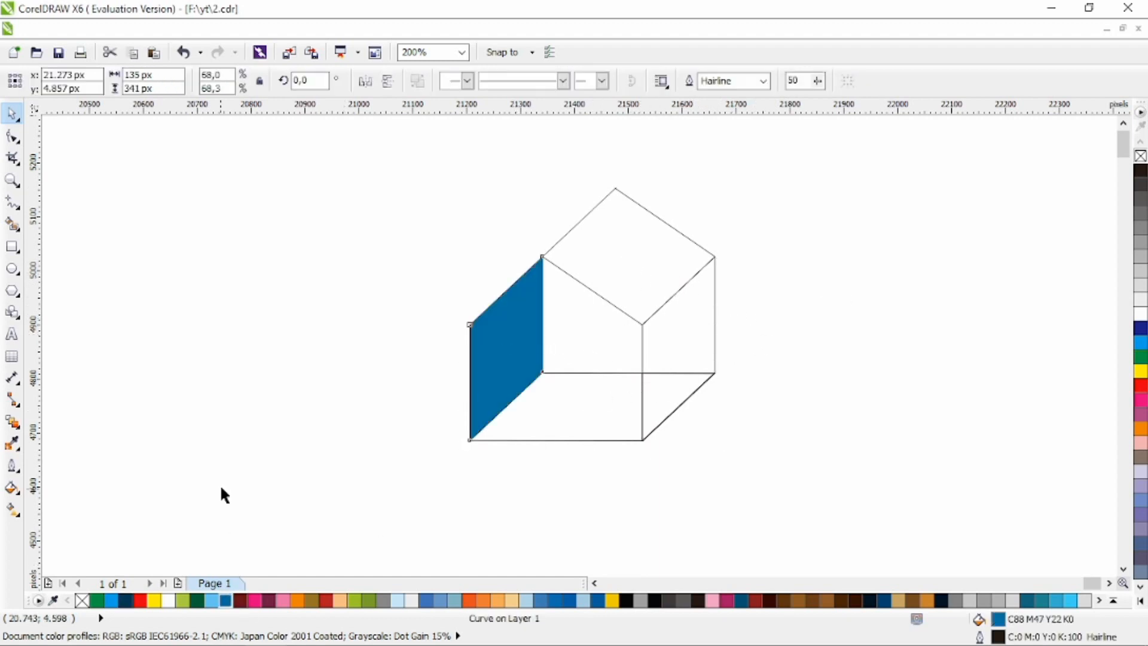
pyautogui.press('Escape')
# - Fill the floor panel with green and its triangular overlap with the right wall with dark green (C93 M49 Y100 K15)
pyautogui.click(521, 407)
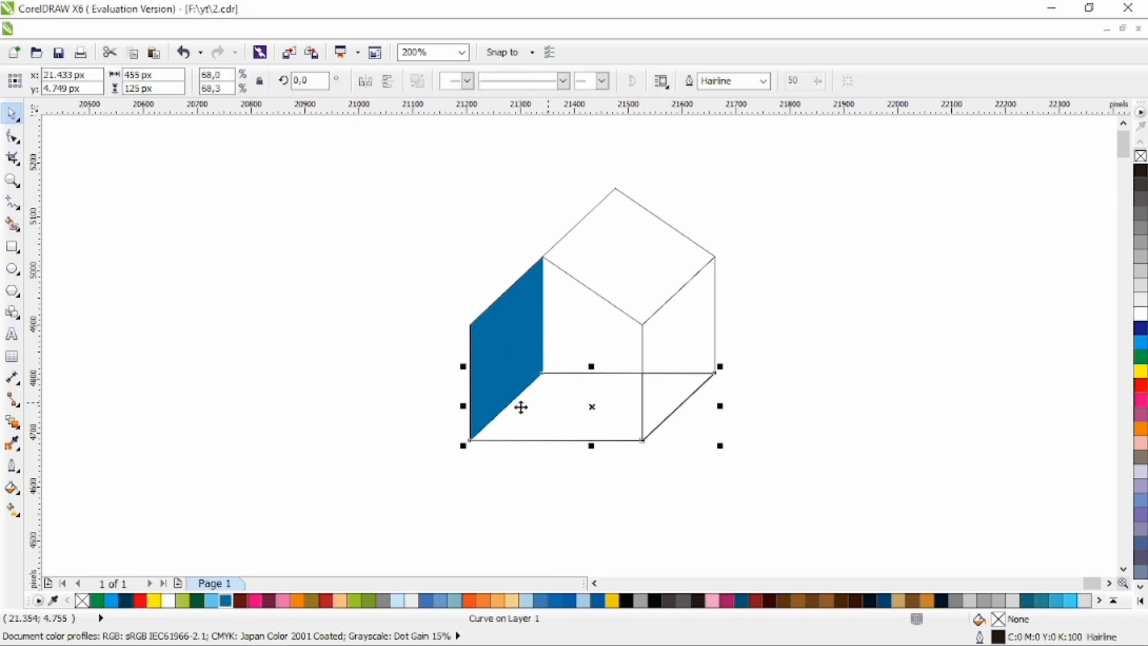
pyautogui.click(96, 600)
pyautogui.click(659, 430)
pyautogui.click(197, 600)
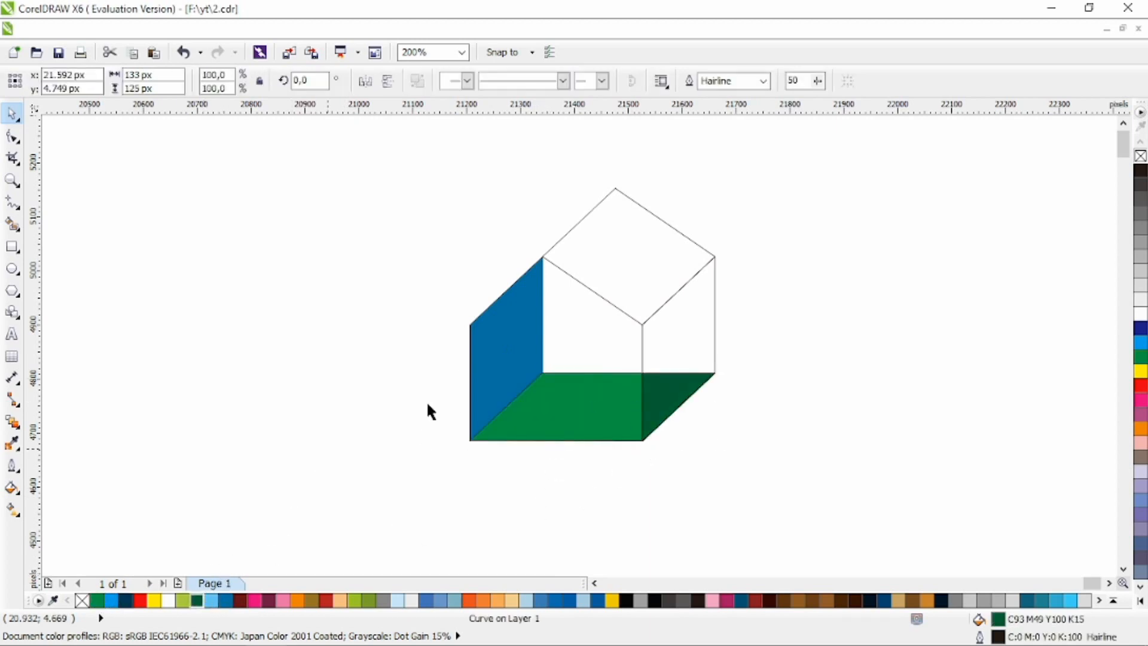
pyautogui.press('Escape')
# - Fill the right wall with orange and the slanted lid with light orange (C1 M42 Y67 K0)
pyautogui.click(684, 311)
pyautogui.click(297, 601)
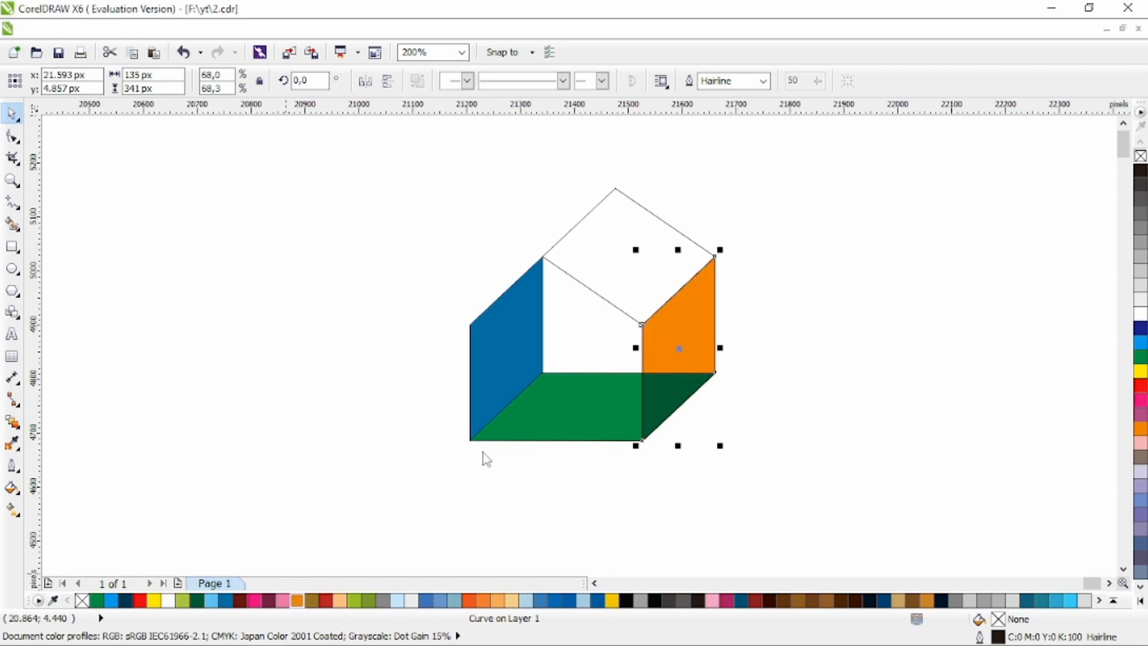
pyautogui.click(624, 278)
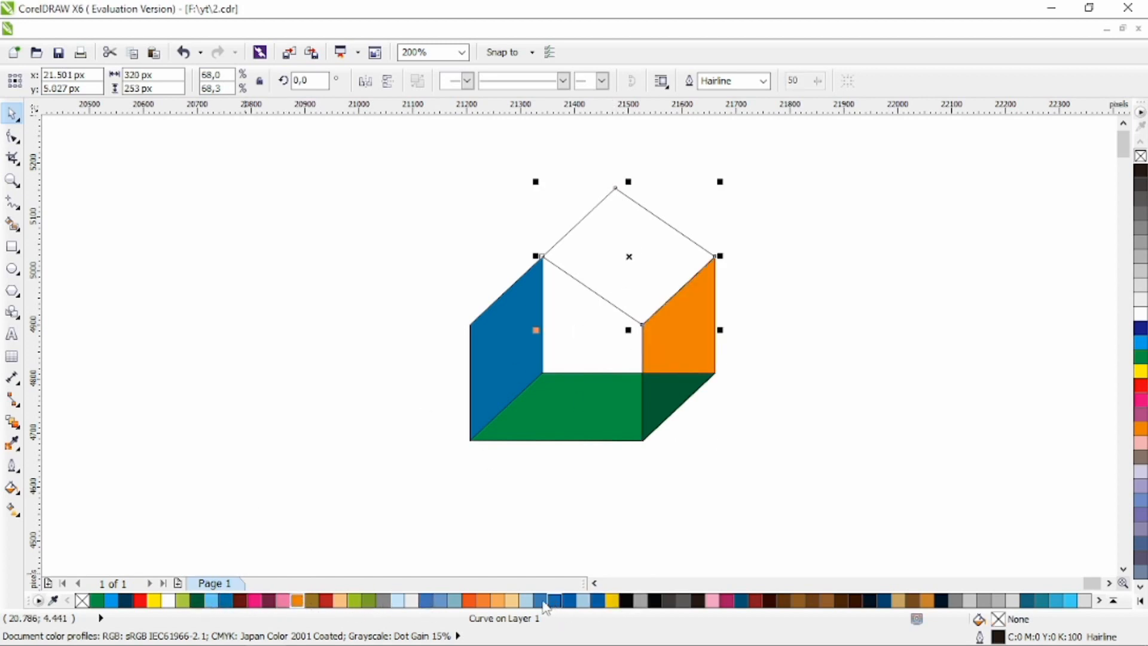
pyautogui.click(495, 600)
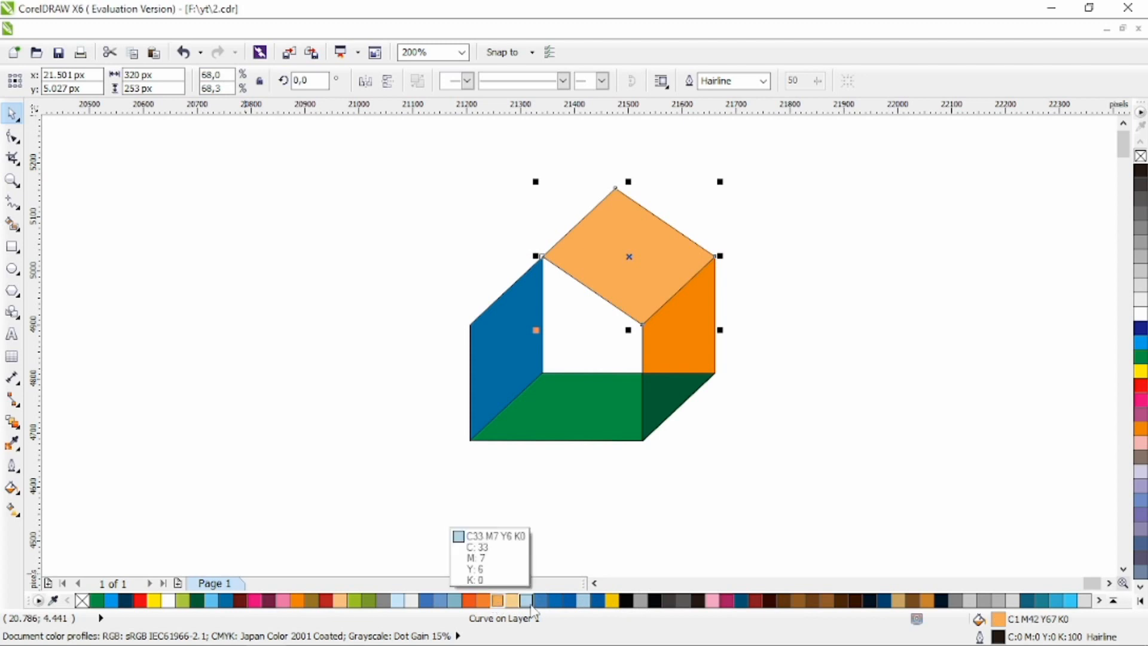
# - Remove the outlines from all five logo shapes
pyautogui.moveTo(366, 492); pyautogui.dragTo(763, 272)
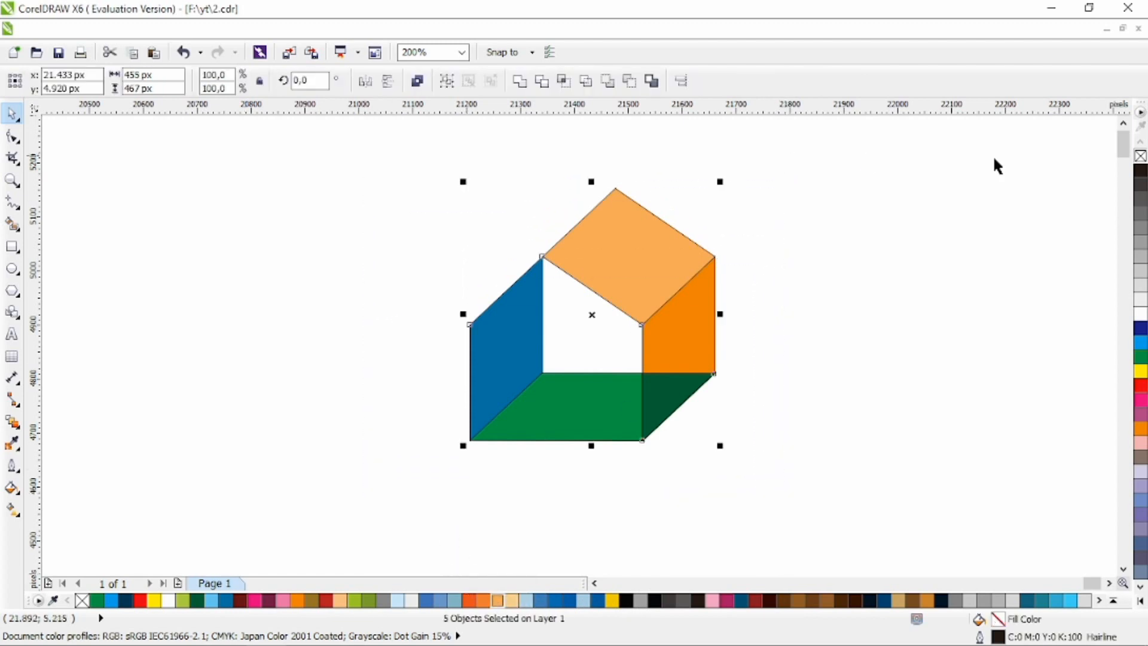
pyautogui.click(973, 229)
# - Recolor the left wall light blue and the floor panel yellow-green
pyautogui.click(473, 374)
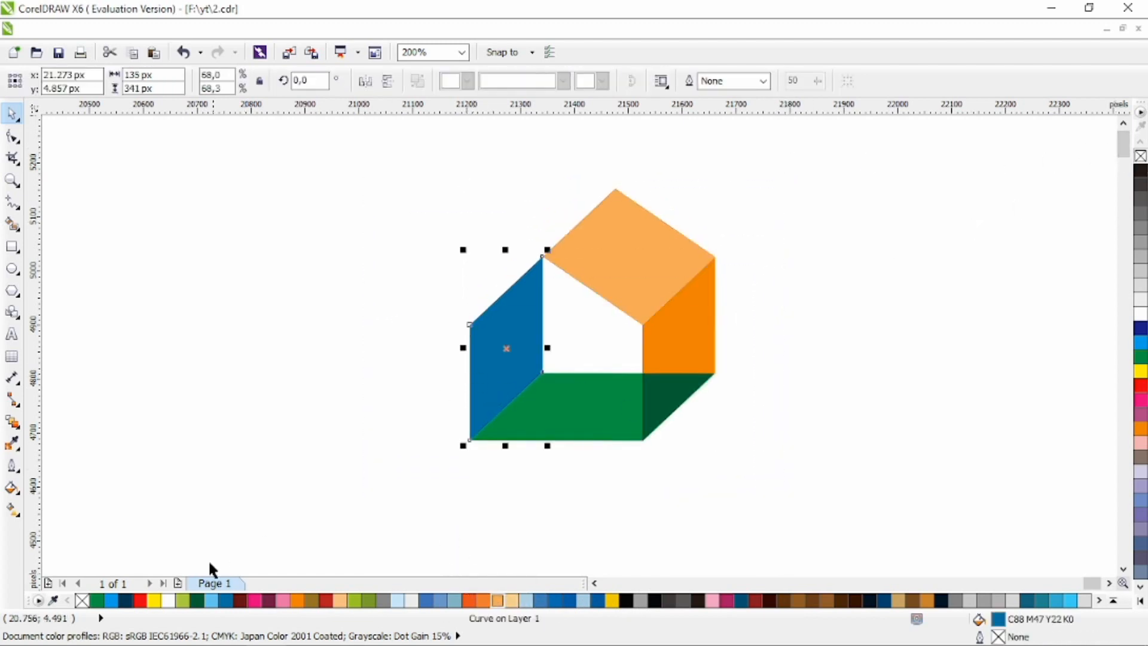
pyautogui.click(211, 600)
pyautogui.click(351, 469)
pyautogui.click(521, 417)
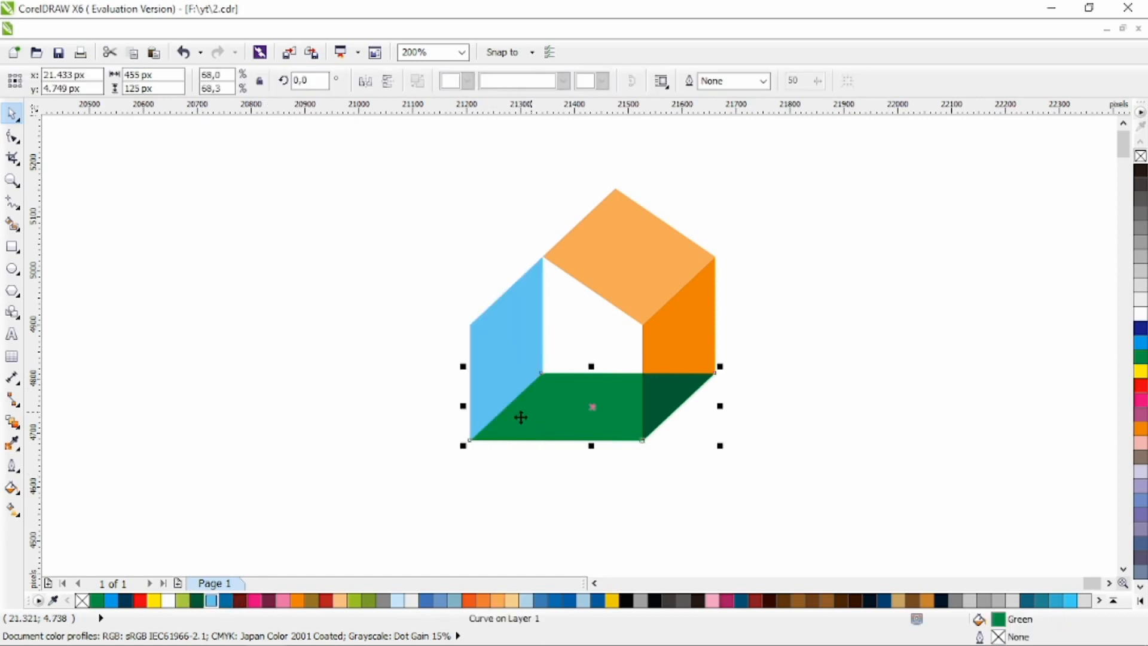
pyautogui.click(183, 600)
# - Fill the triangular overlap between the floor panel and the right wall with green
pyautogui.click(658, 401)
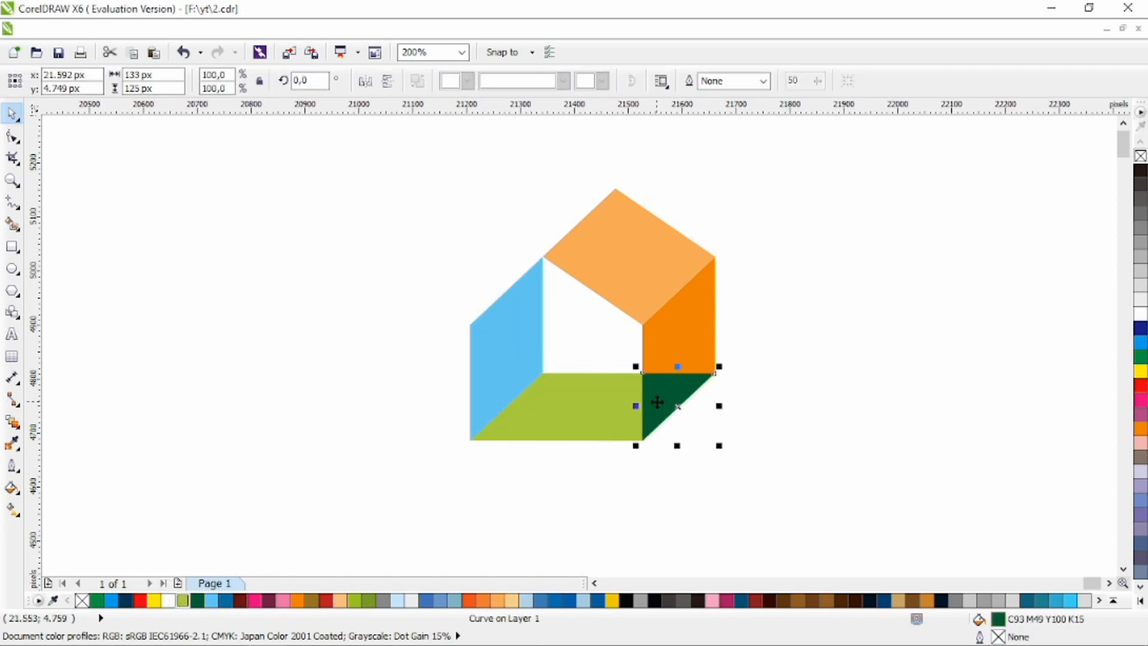
pyautogui.click(97, 601)
pyautogui.click(798, 420)
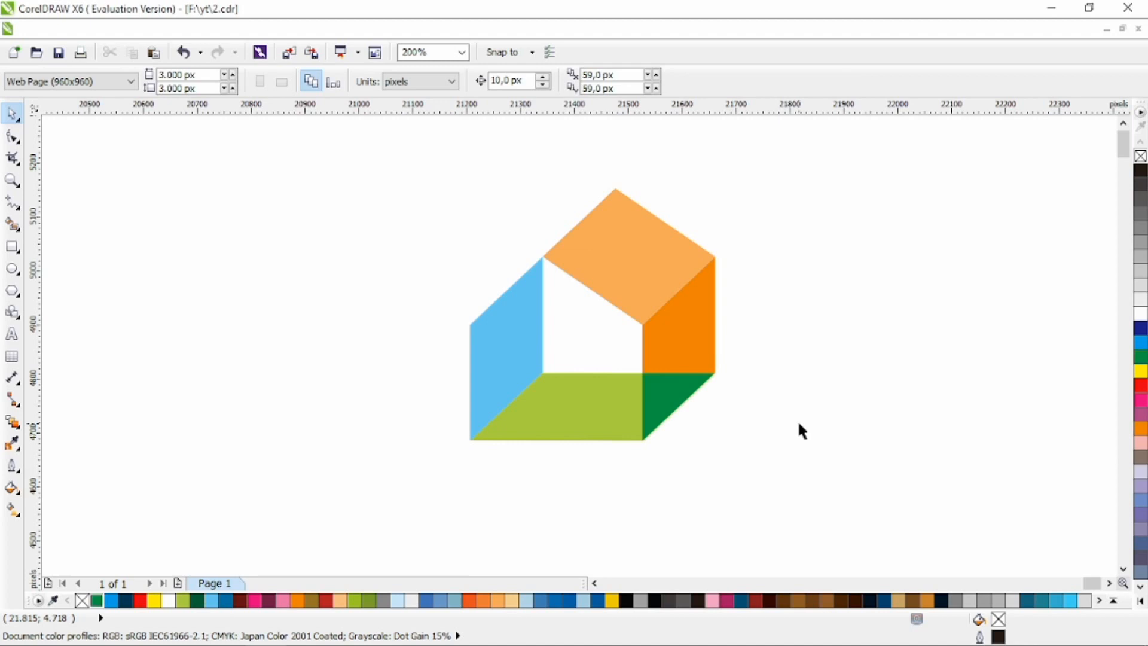
# - Fill the floor panel with a linear gradient from green at its lower left to yellow-green at its upper right, angled about 39 degrees
pyautogui.click(587, 395)
pyautogui.click(96, 600)
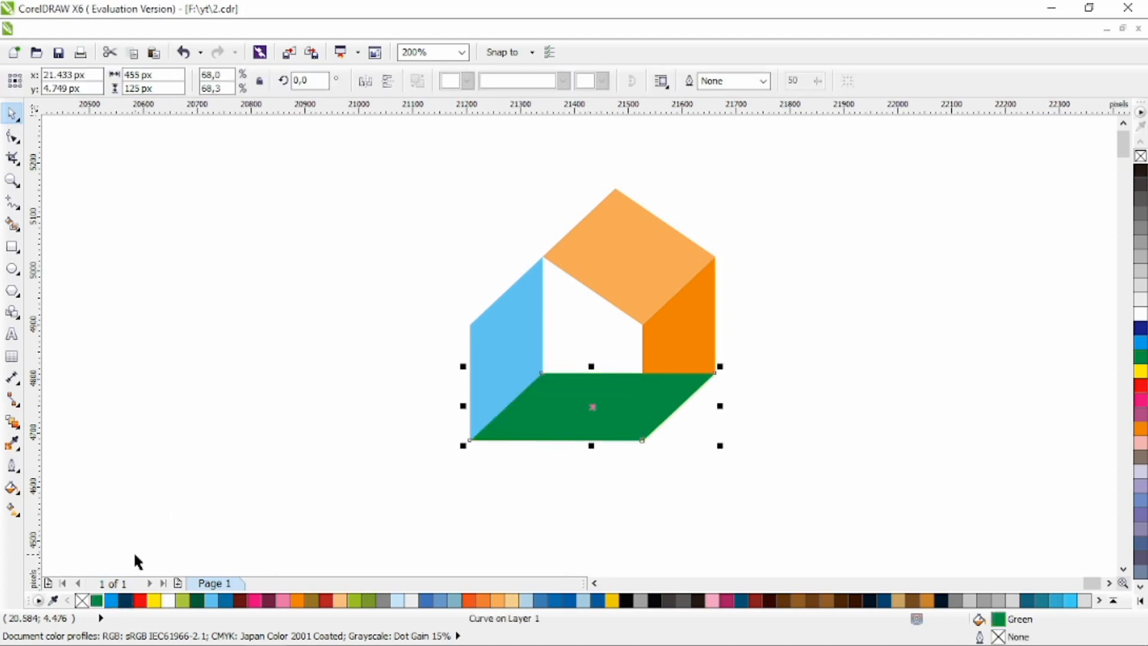
pyautogui.click(12, 510)
pyautogui.moveTo(473, 468); pyautogui.dragTo(680, 340)
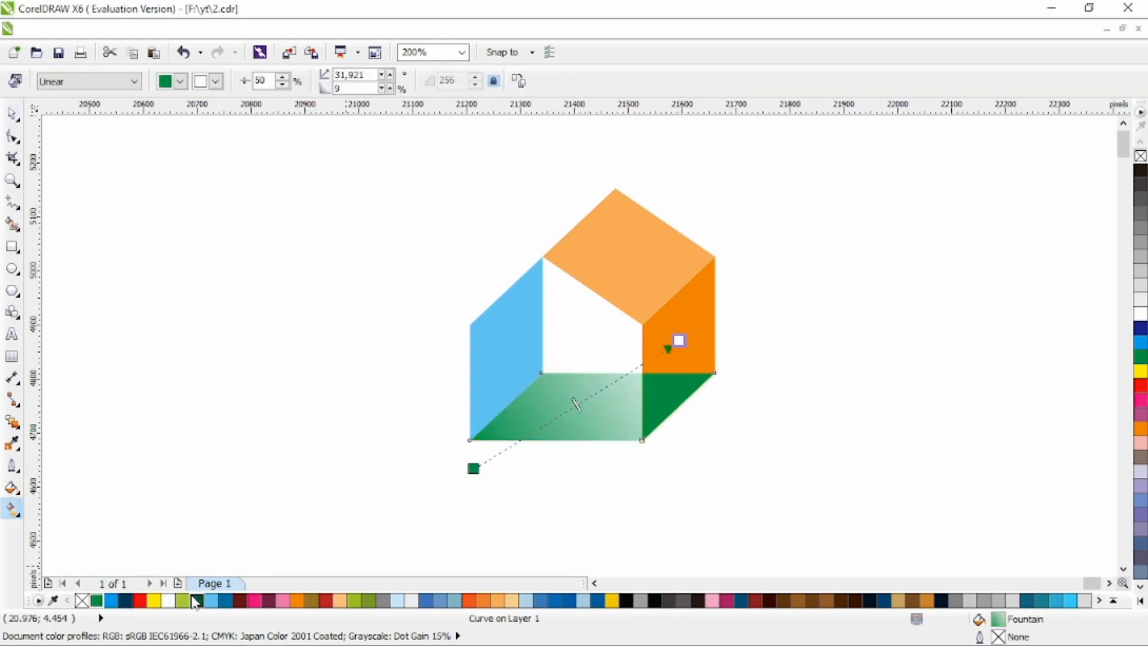
pyautogui.moveTo(533, 475); pyautogui.dragTo(663, 371)
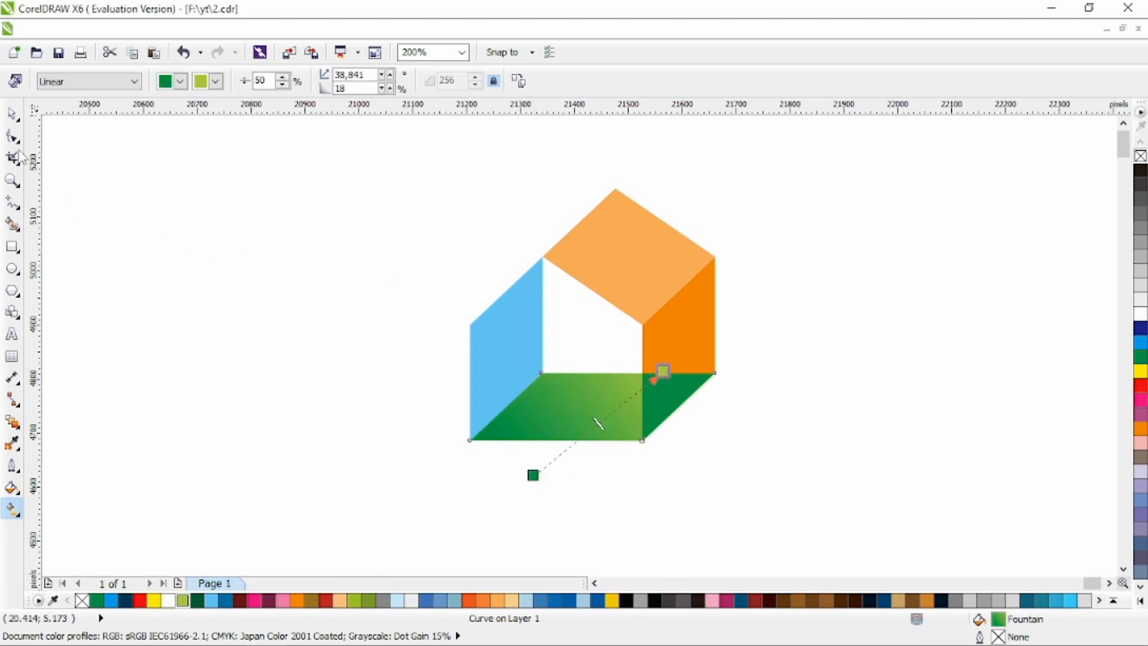
pyautogui.click(17, 119)
pyautogui.click(310, 271)
pyautogui.click(12, 113)
pyautogui.click(204, 251)
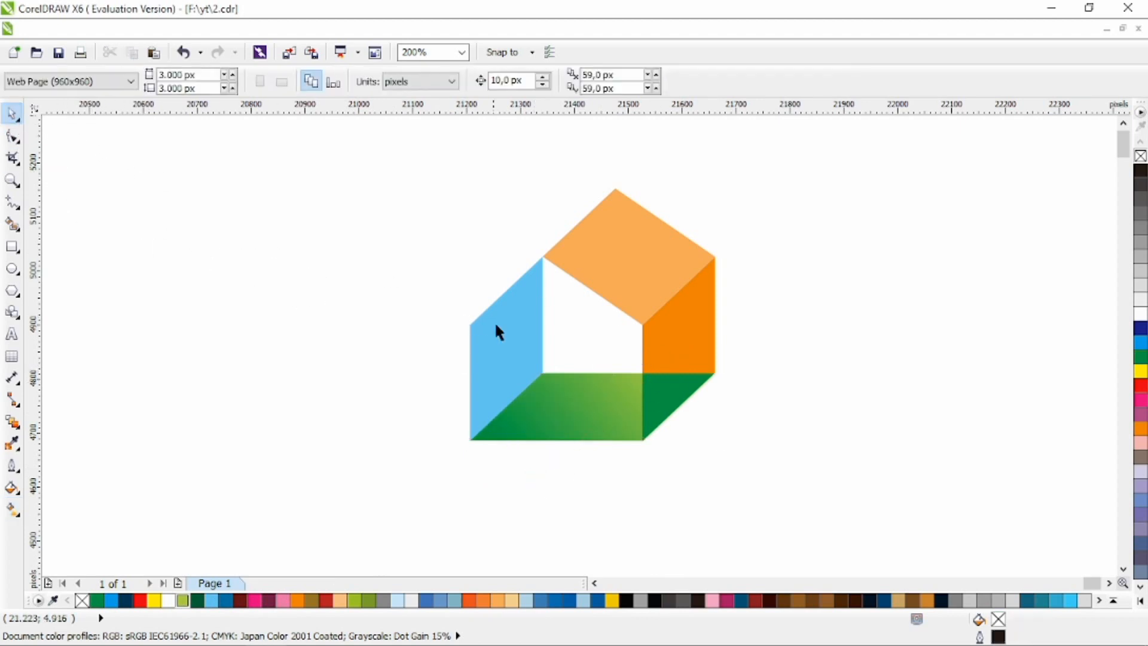
# - Fill the left wall with a linear gradient from Cyan at its upper left to light blue at its lower right
pyautogui.click(495, 325)
pyautogui.click(112, 599)
pyautogui.click(12, 510)
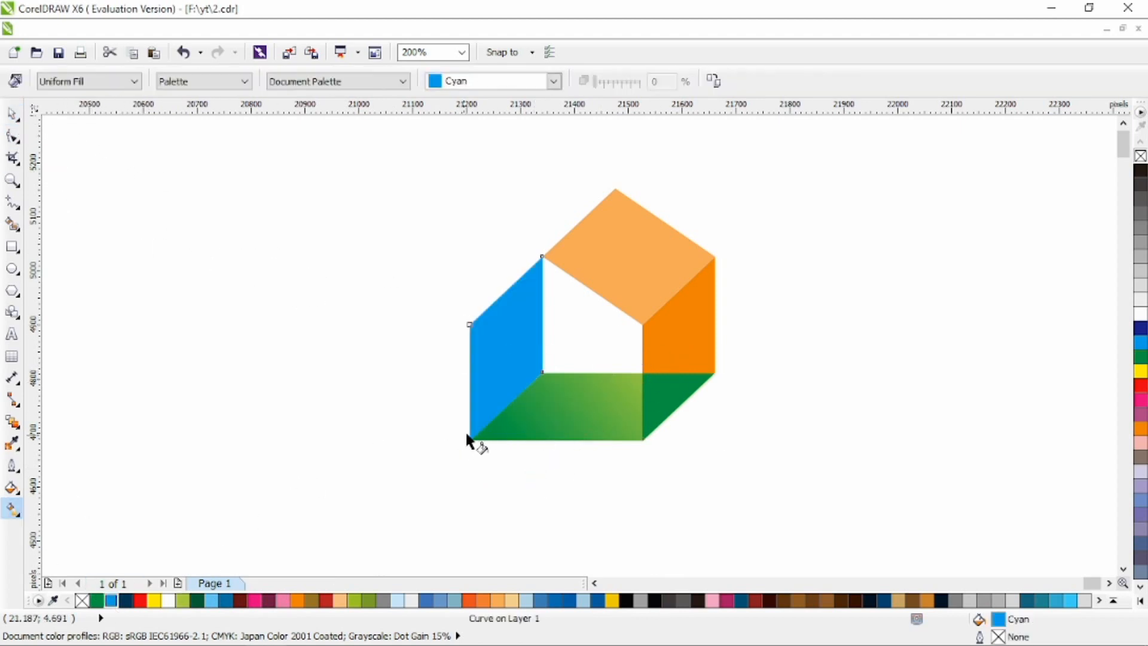
pyautogui.moveTo(431, 319); pyautogui.dragTo(615, 431)
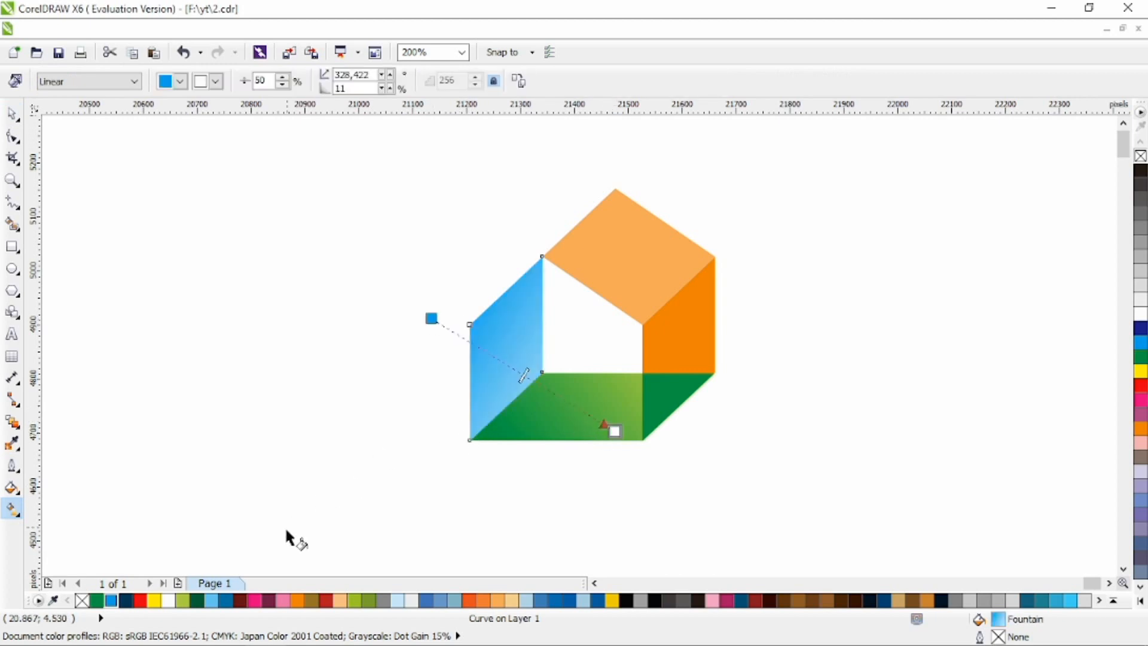
pyautogui.click(214, 600)
pyautogui.moveTo(451, 256); pyautogui.dragTo(542, 374)
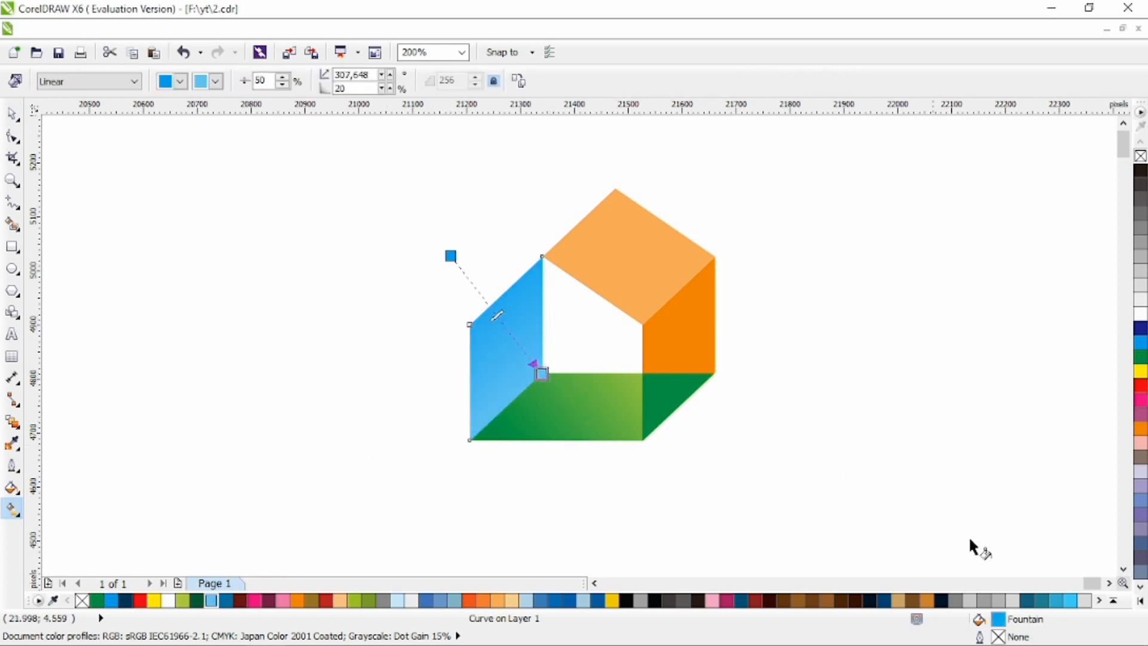
# - Change the end color of the left wall's gradient to pale blue (C33 M7 Y6 K0) and shorten its span to about 316 degrees
pyautogui.click(527, 600)
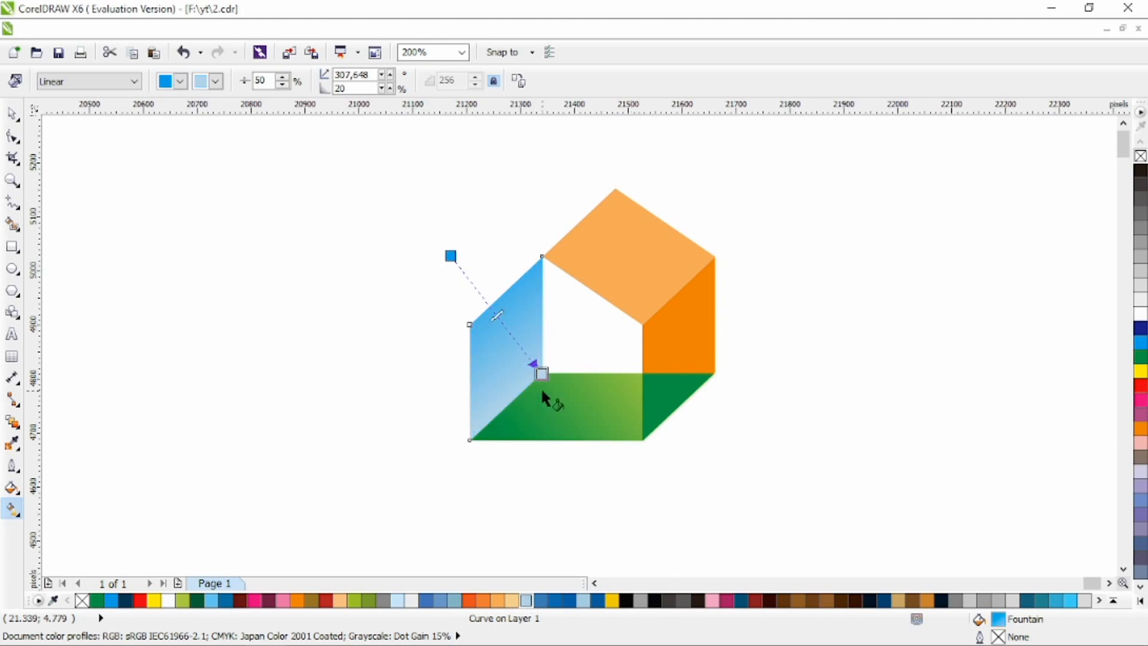
pyautogui.moveTo(542, 375); pyautogui.dragTo(540, 362)
pyautogui.moveTo(451, 256); pyautogui.dragTo(455, 272)
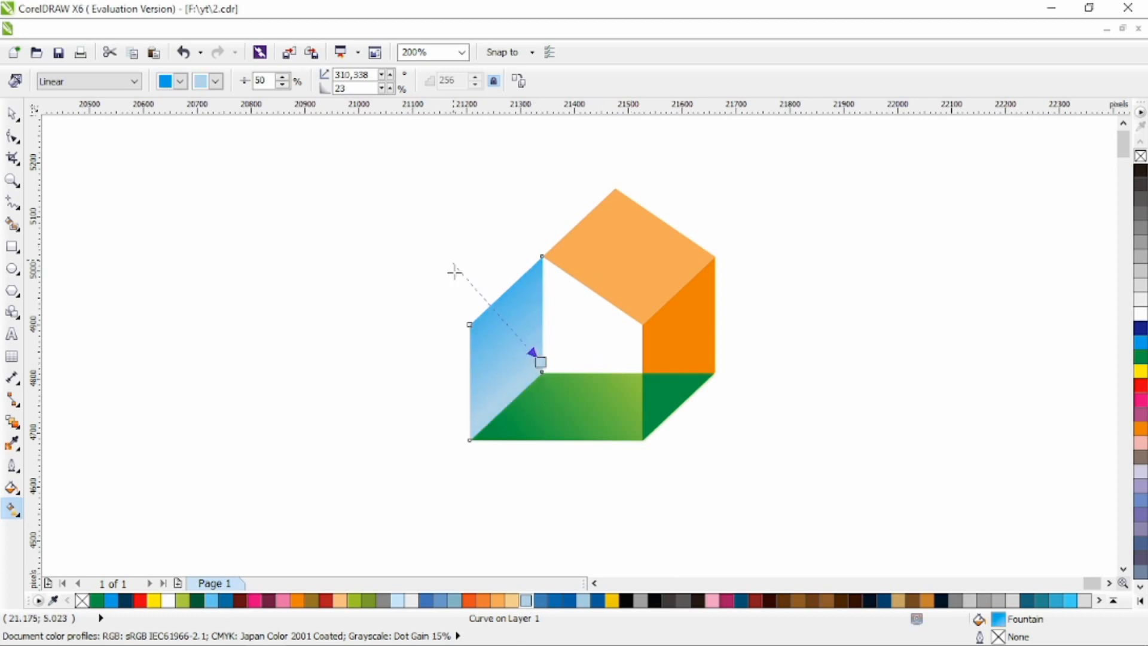
# - Fill the slanted lid with a linear gradient from red-orange on its left to pale orange on its right, angled about 349 degrees
pyautogui.click(585, 256)
pyautogui.click(469, 601)
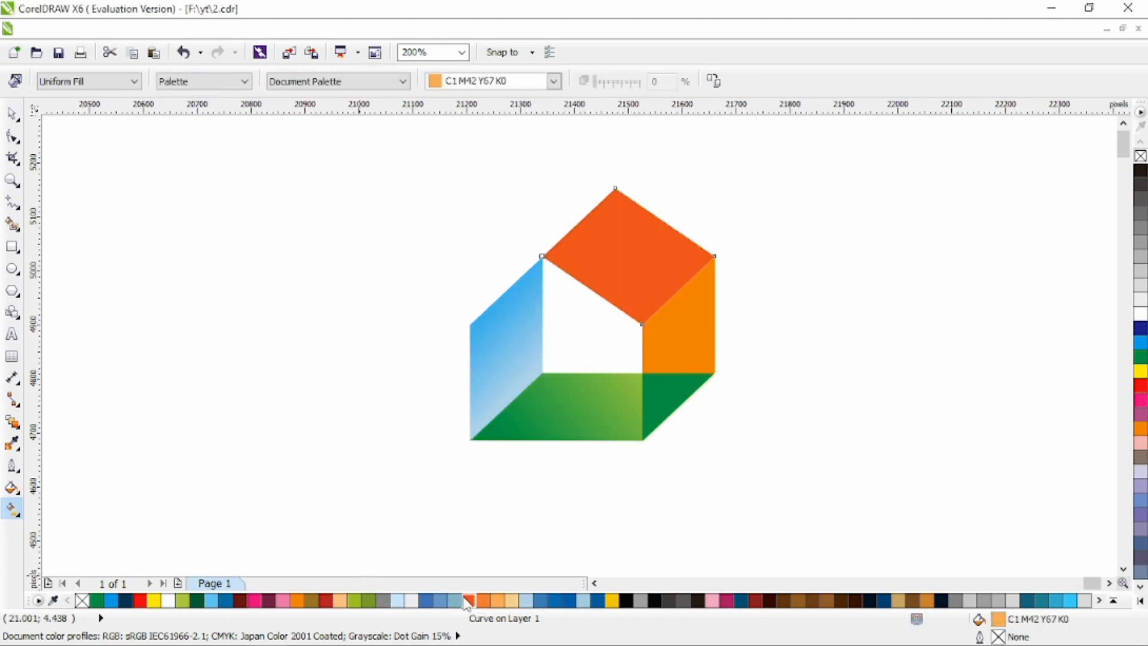
pyautogui.moveTo(519, 295); pyautogui.dragTo(695, 292)
pyautogui.click(511, 600)
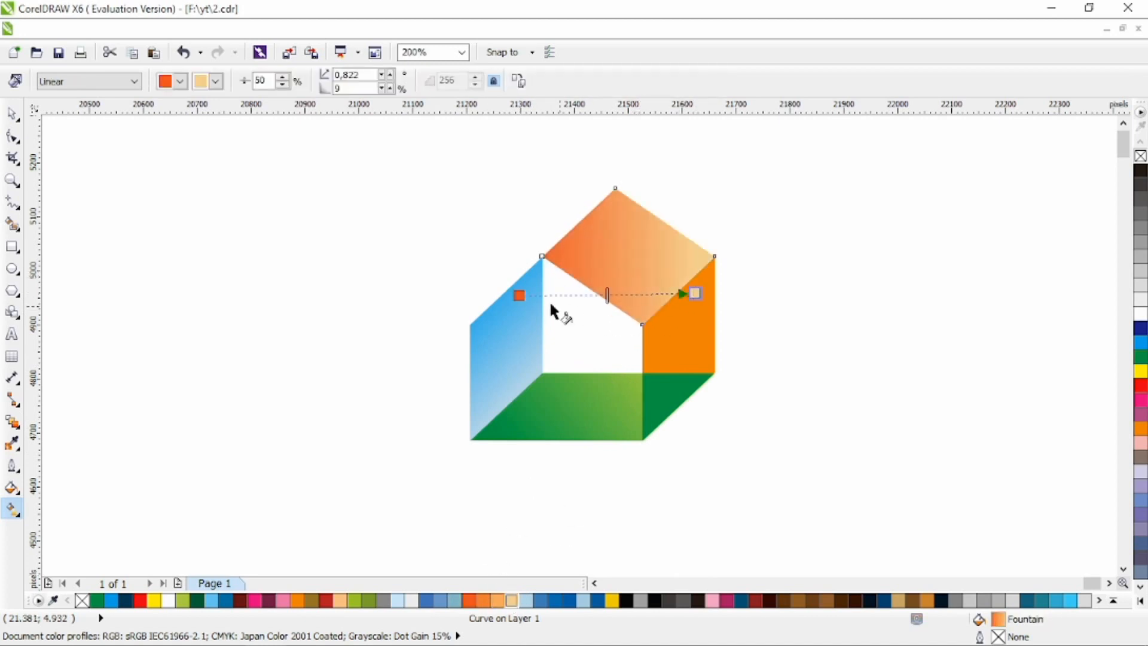
pyautogui.moveTo(519, 296); pyautogui.dragTo(519, 259)
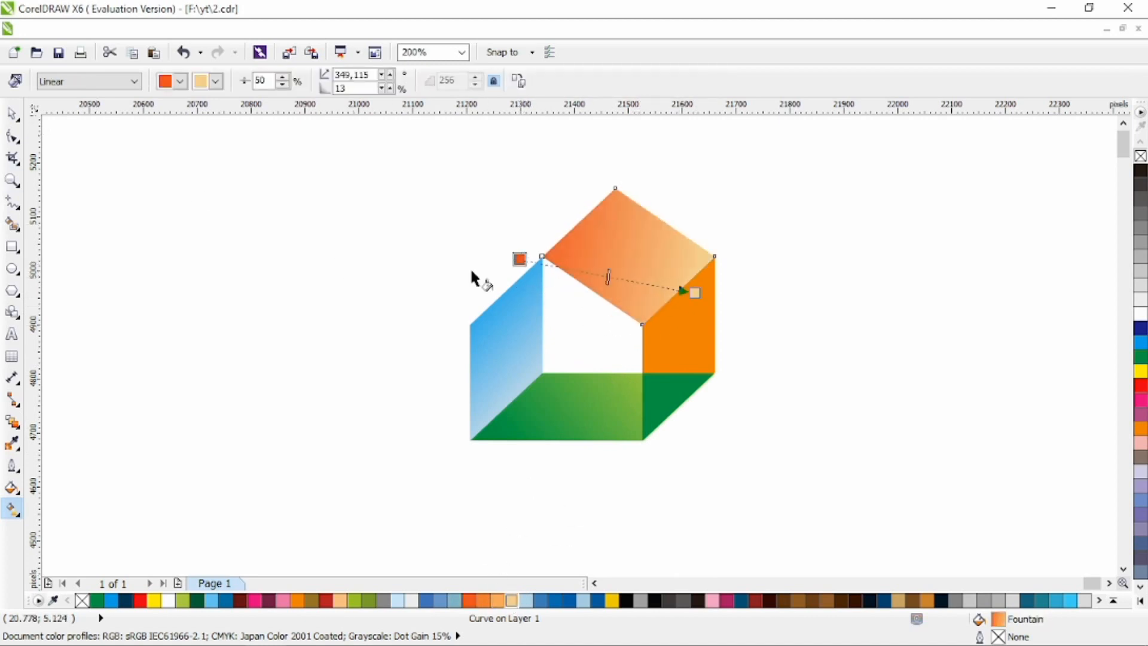
# - Fill the right wall with a linear gradient from orange at its base to golden yellow at its top, angled about 105 degrees
pyautogui.click(669, 336)
pyautogui.moveTo(722, 385); pyautogui.dragTo(682, 269)
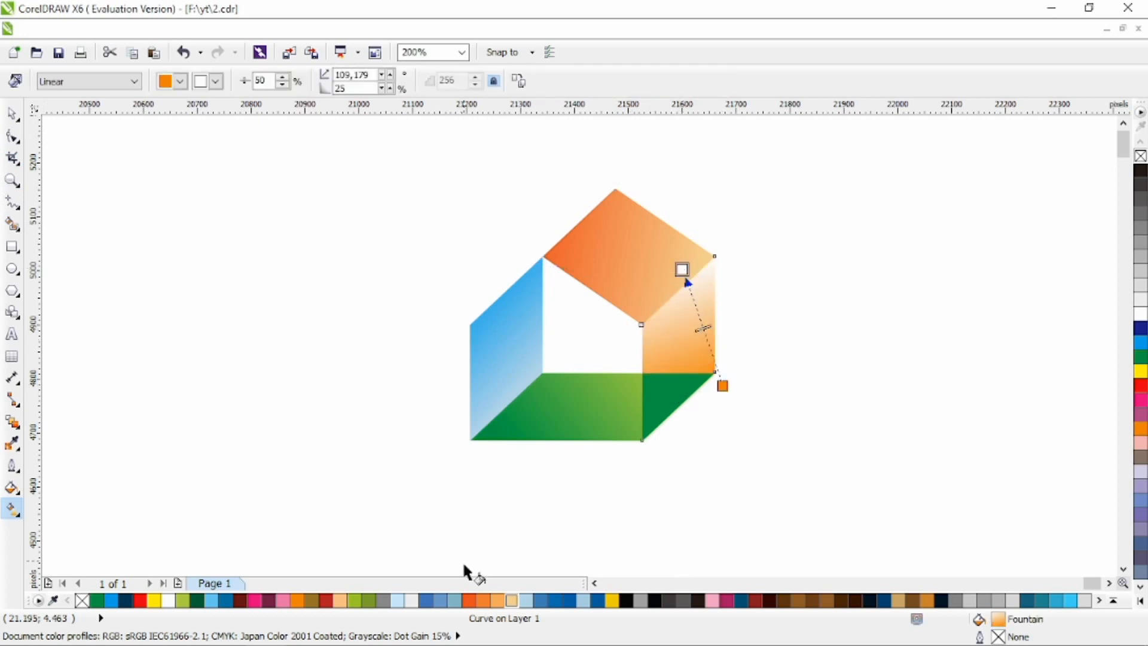
pyautogui.click(611, 601)
pyautogui.moveTo(682, 269); pyautogui.dragTo(677, 214)
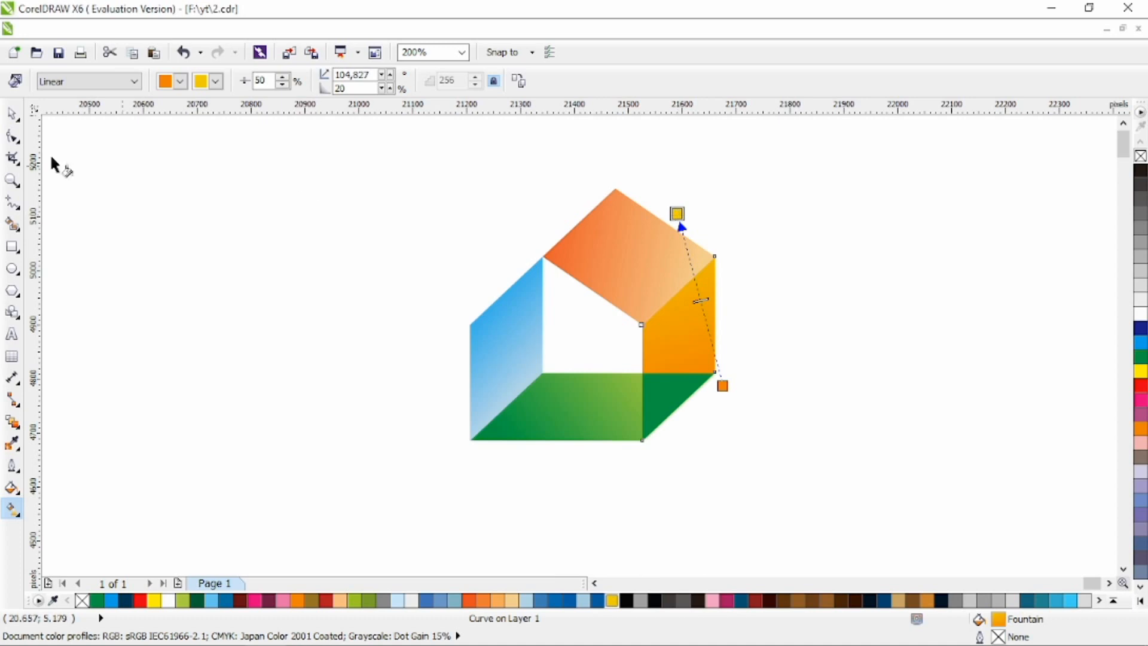
pyautogui.click(12, 114)
pyautogui.click(327, 290)
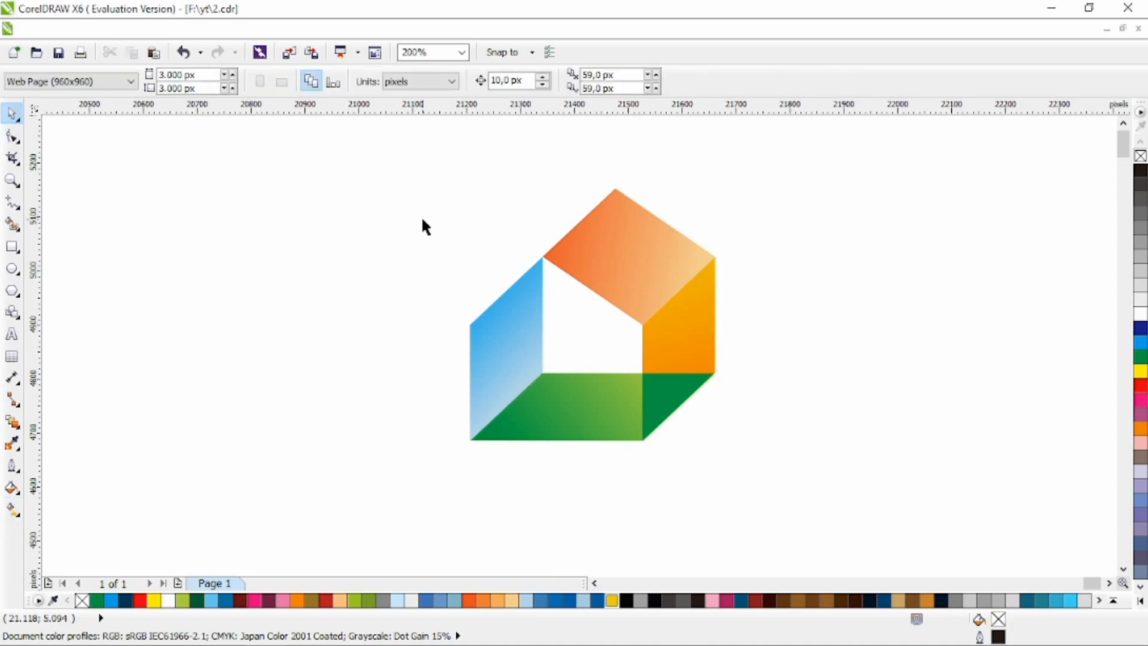
# - Extend the pale end of the left wall's gradient farther down and right, angled about 318 degrees
pyautogui.click(516, 291)
pyautogui.click(13, 511)
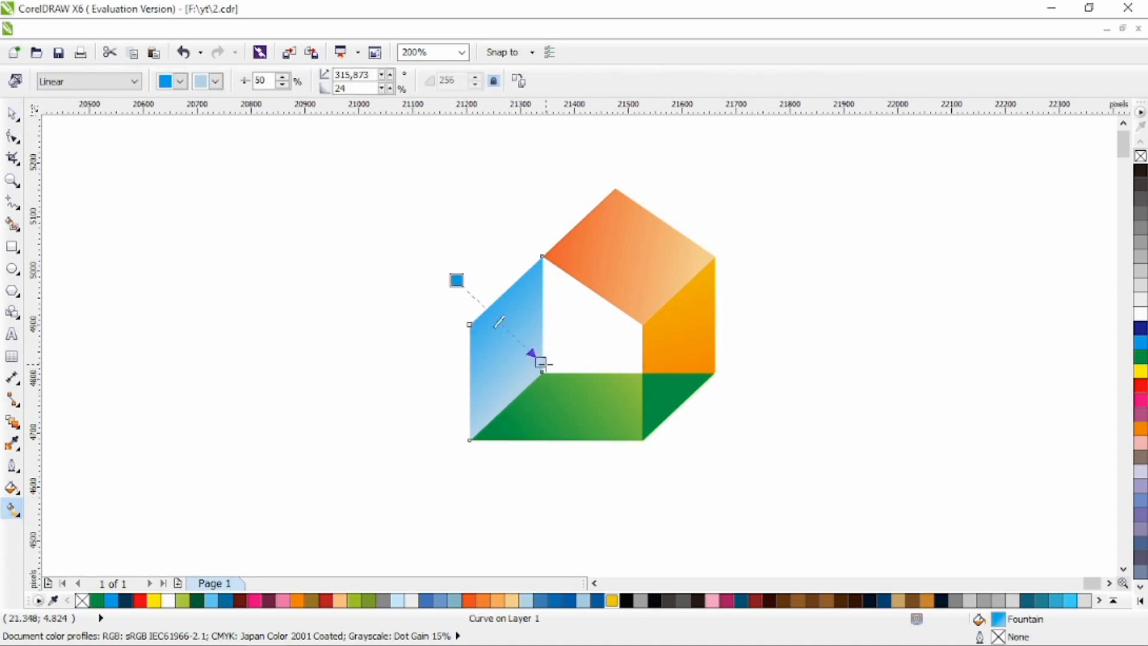
pyautogui.moveTo(541, 362); pyautogui.dragTo(568, 381)
pyautogui.press('space')
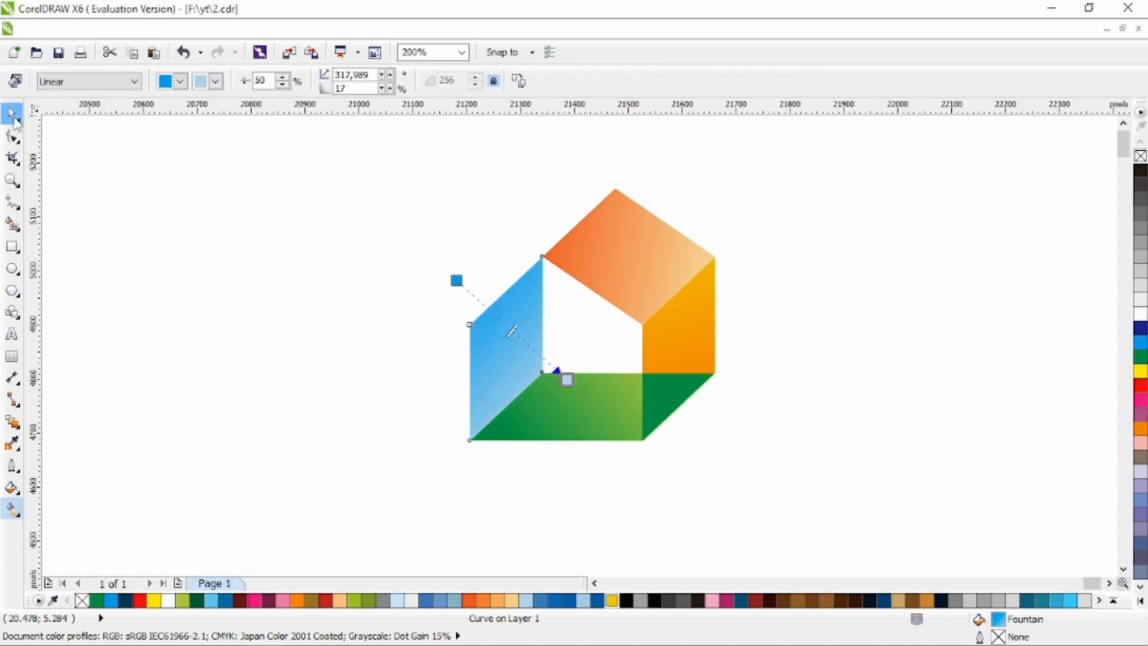
# - Narrow the whole logo to about 377 px wide and shift it slightly up and to the left
pyautogui.moveTo(388, 174); pyautogui.dragTo(785, 485)
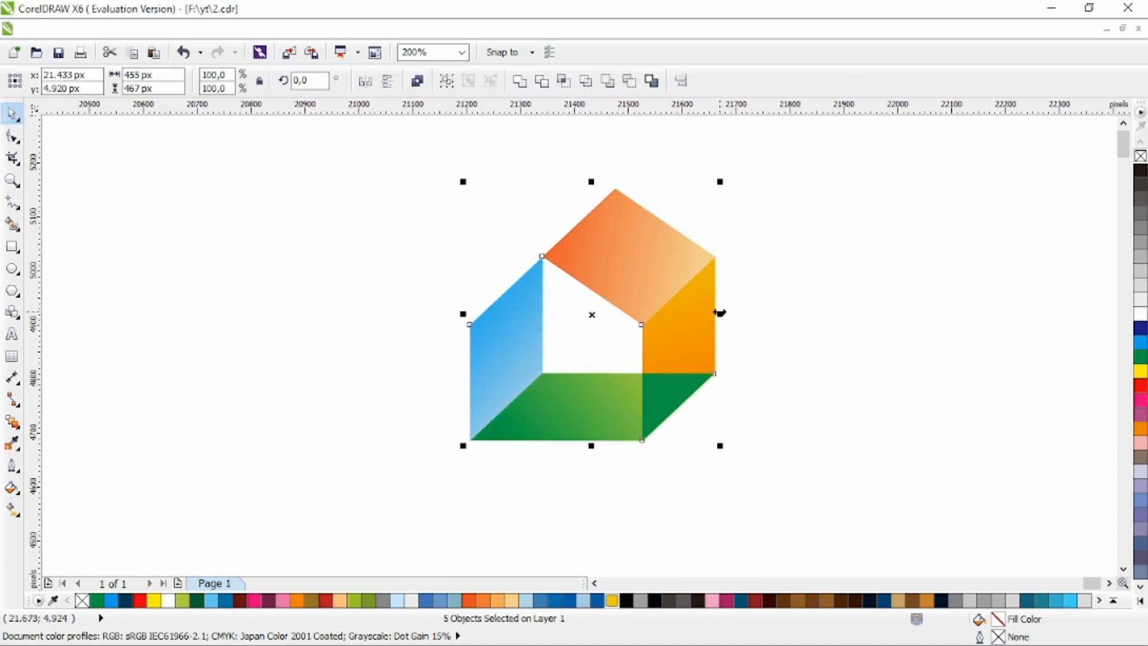
pyautogui.moveTo(705, 316); pyautogui.dragTo(616, 299)
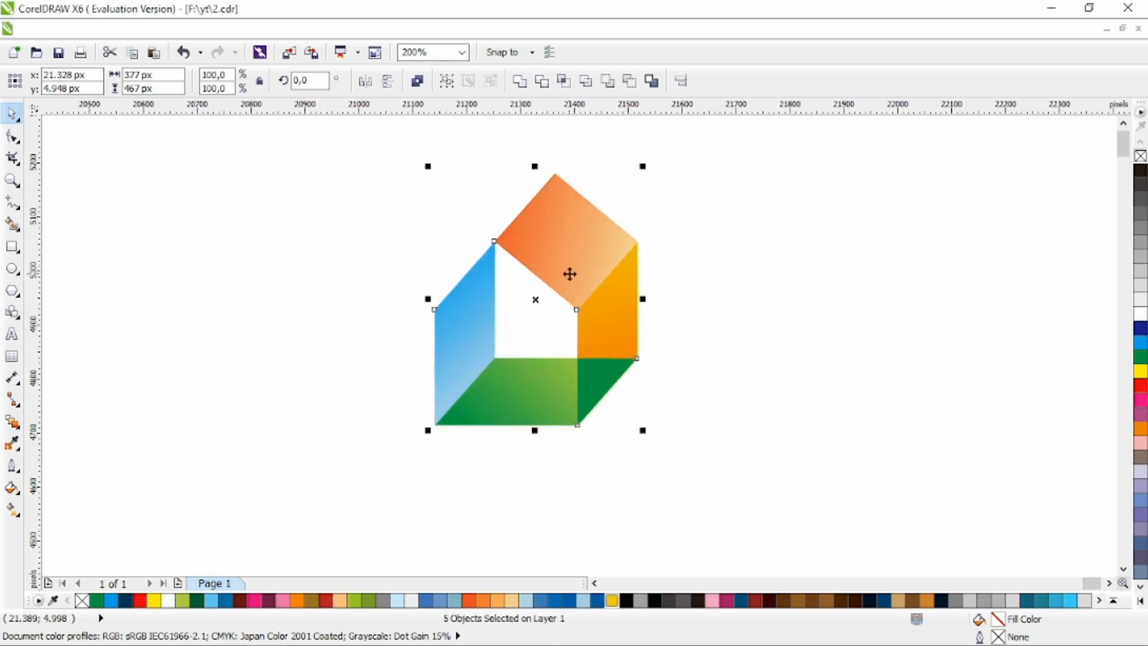
pyautogui.click(717, 311)
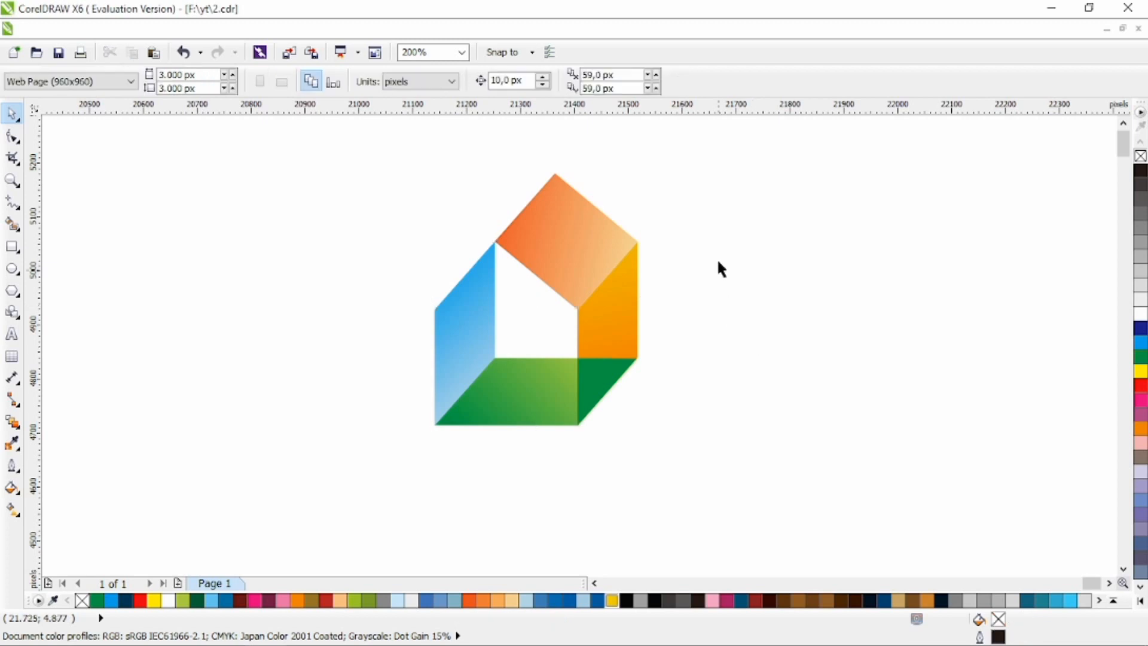
# - Group the five logo shapes and scale the group down proportionally to about 240 px wide
pyautogui.moveTo(709, 151); pyautogui.dragTo(319, 493)
pyautogui.hotkey('ctrl', 'g')
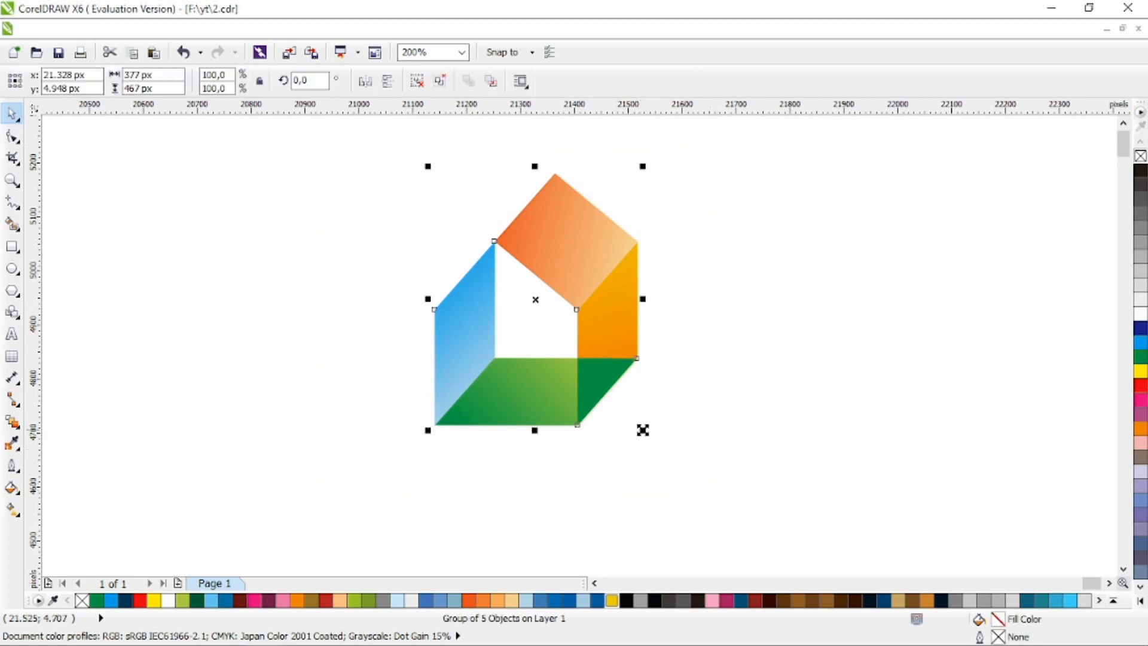
pyautogui.moveTo(641, 430); pyautogui.dragTo(589, 408)
pyautogui.click(586, 304)
pyautogui.moveTo(590, 187); pyautogui.dragTo(377, 384)
pyautogui.moveTo(554, 369); pyautogui.dragTo(572, 384)
pyautogui.click(616, 392)
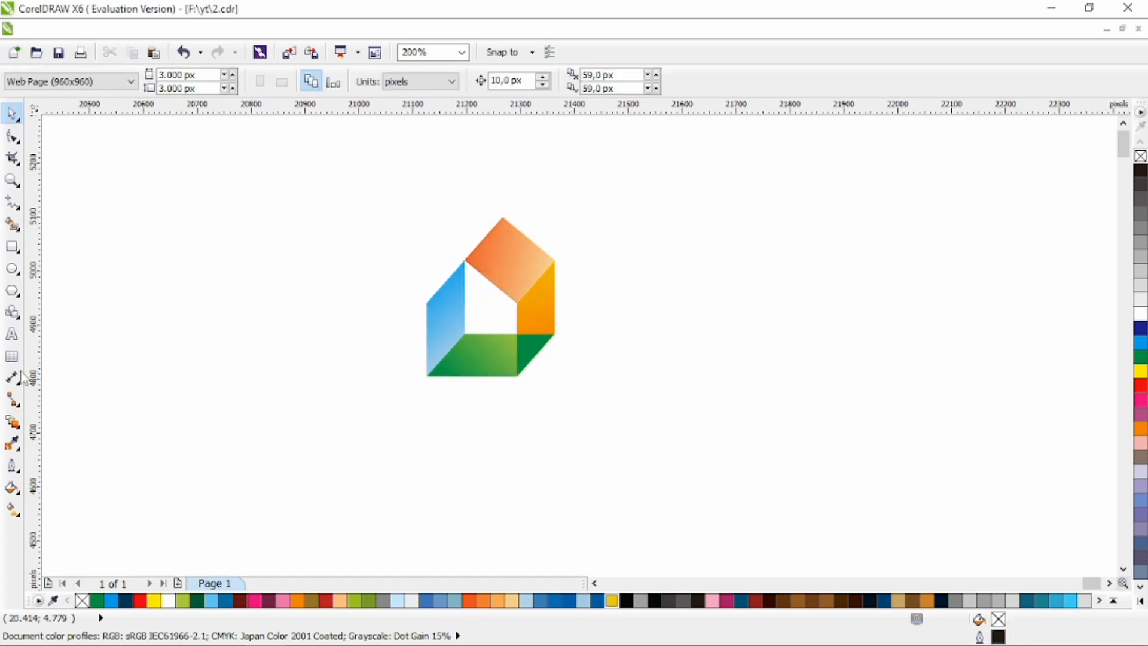
# - Add the artistic text "CREATIVEOFFICE" in 24 pt Arial just below the logo, starting at its left edge
pyautogui.click(14, 339)
pyautogui.click(426, 431)
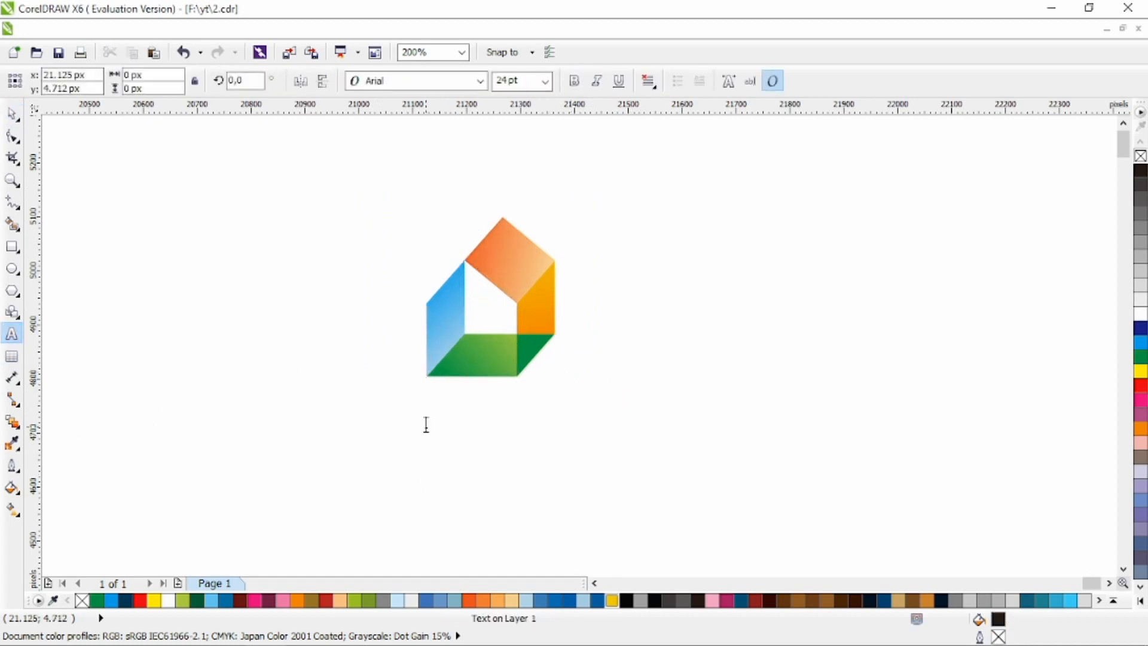
pyautogui.write('CRE')
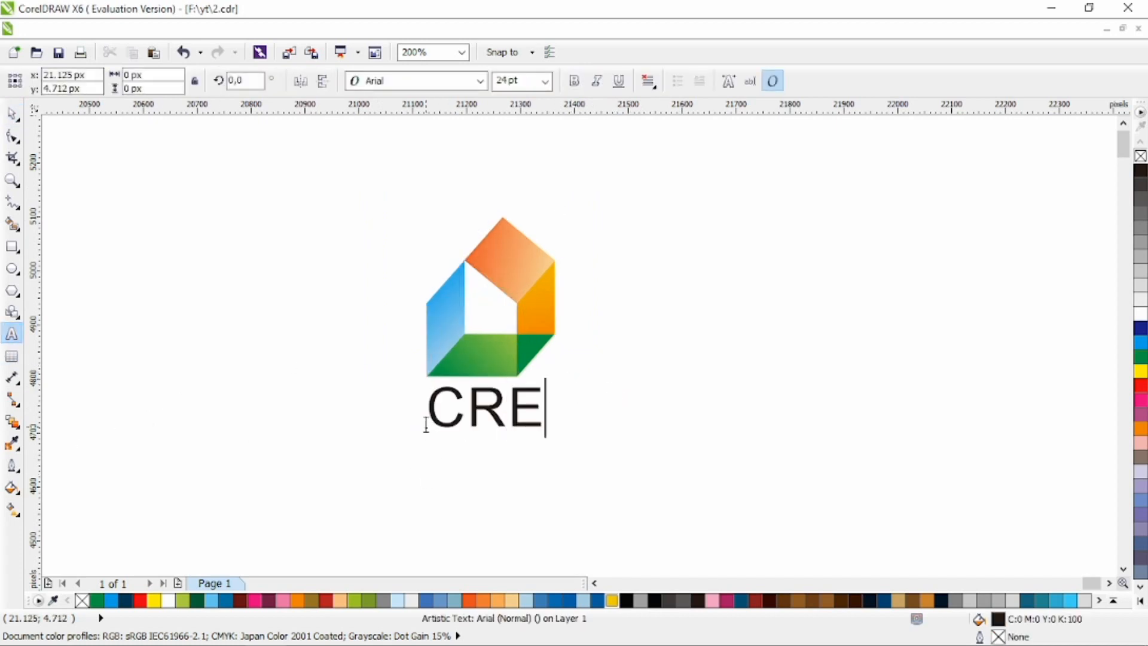
pyautogui.write('ATIVE ')
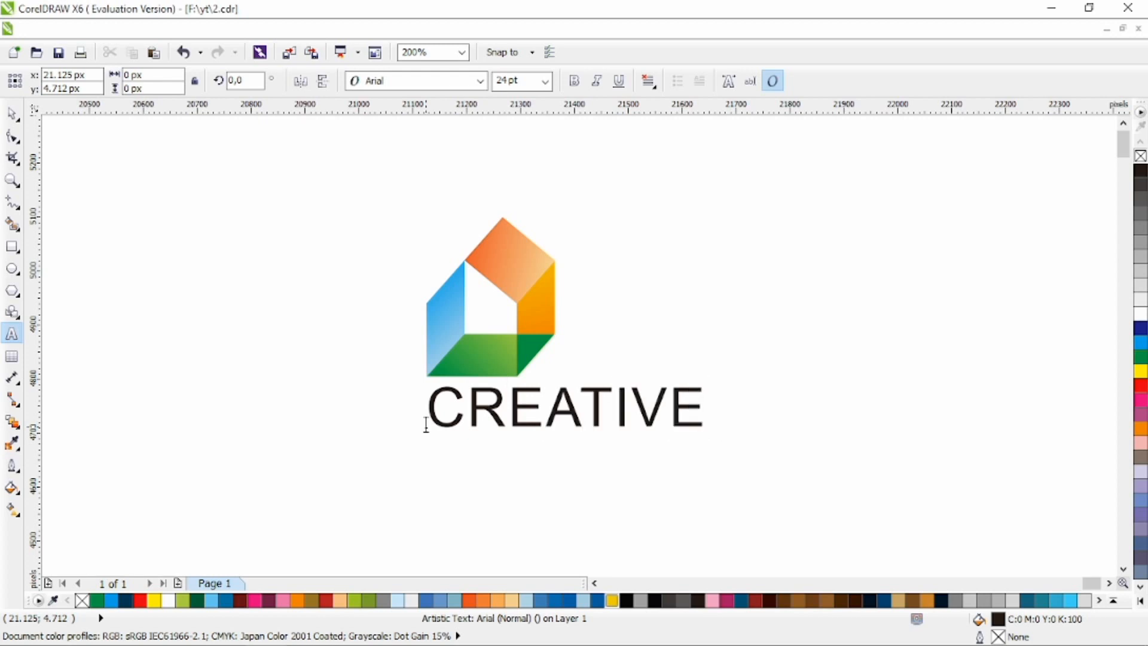
pyautogui.write('OFF')
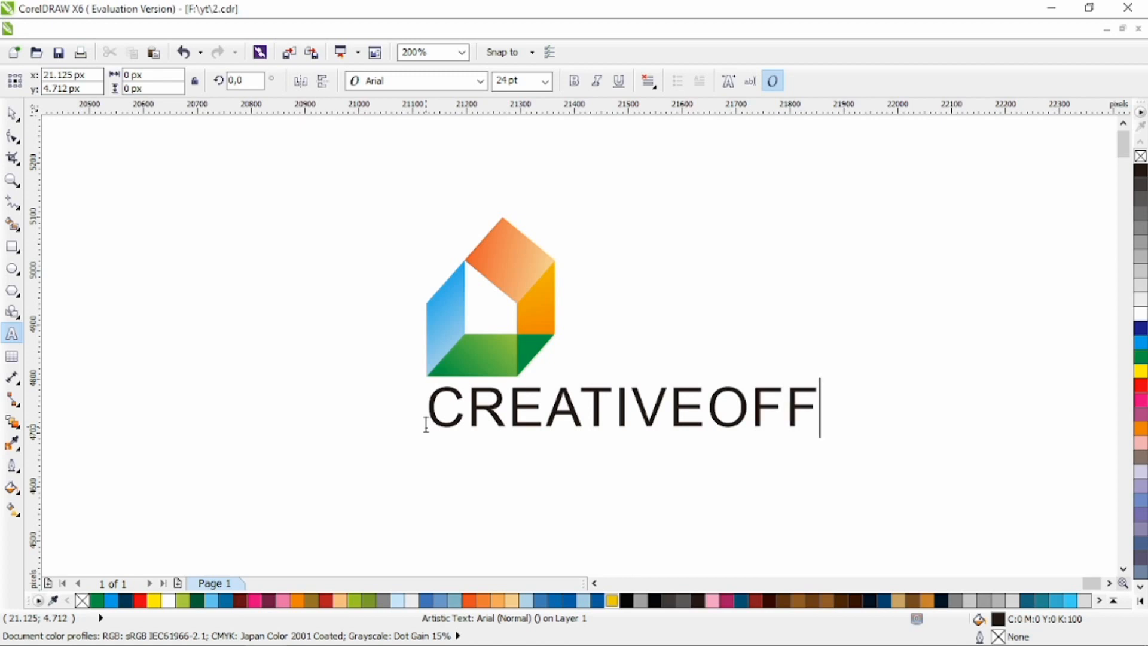
pyautogui.write('ICE')
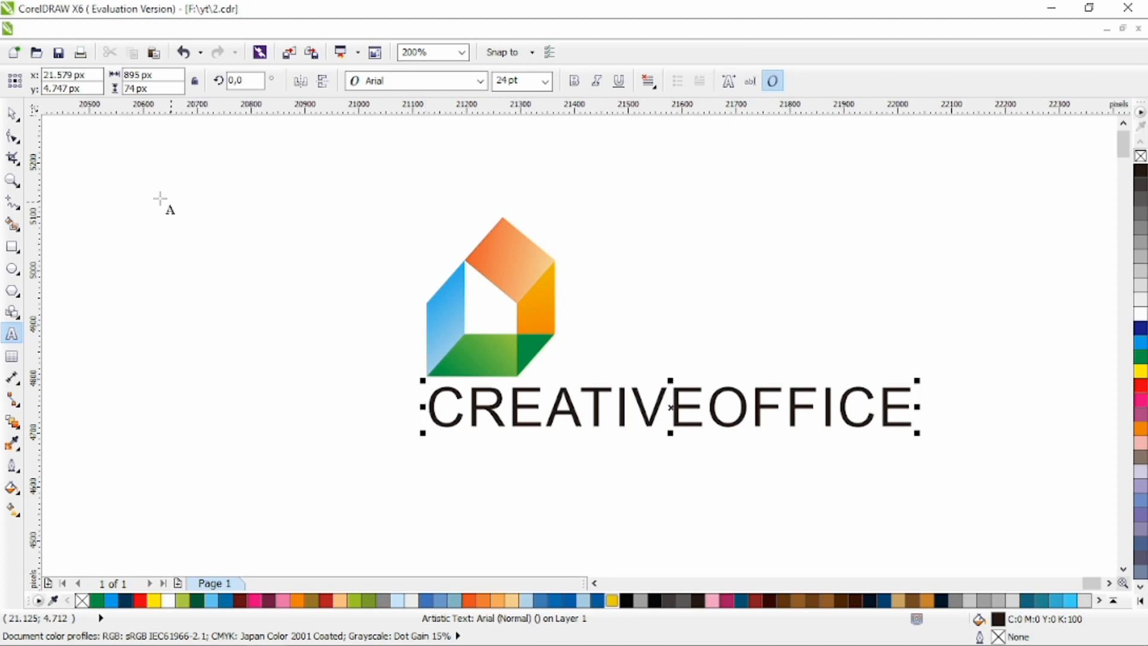
# - Replace "OFFICE" with "BUILD" in the logo text so that it reads "CREATIVEBUILD"
pyautogui.moveTo(704, 412); pyautogui.dragTo(949, 418)
pyautogui.write('B')
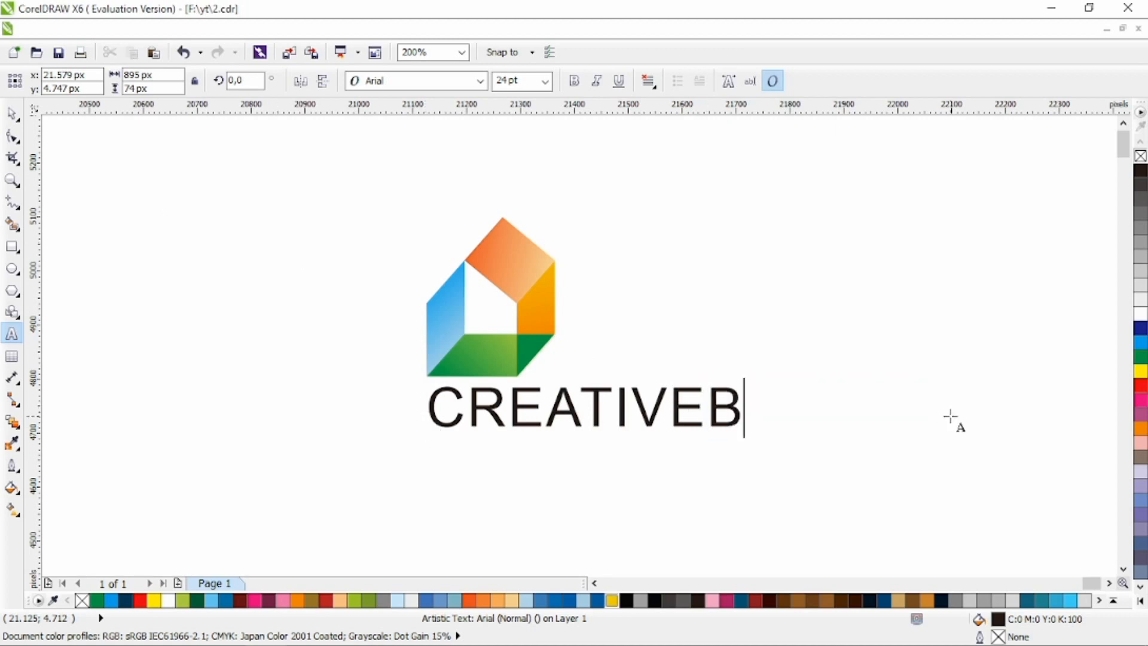
pyautogui.write('UILD')
# - Set the font of the "CREATIVEBUILD" text to Calibri Light
pyautogui.click(12, 114)
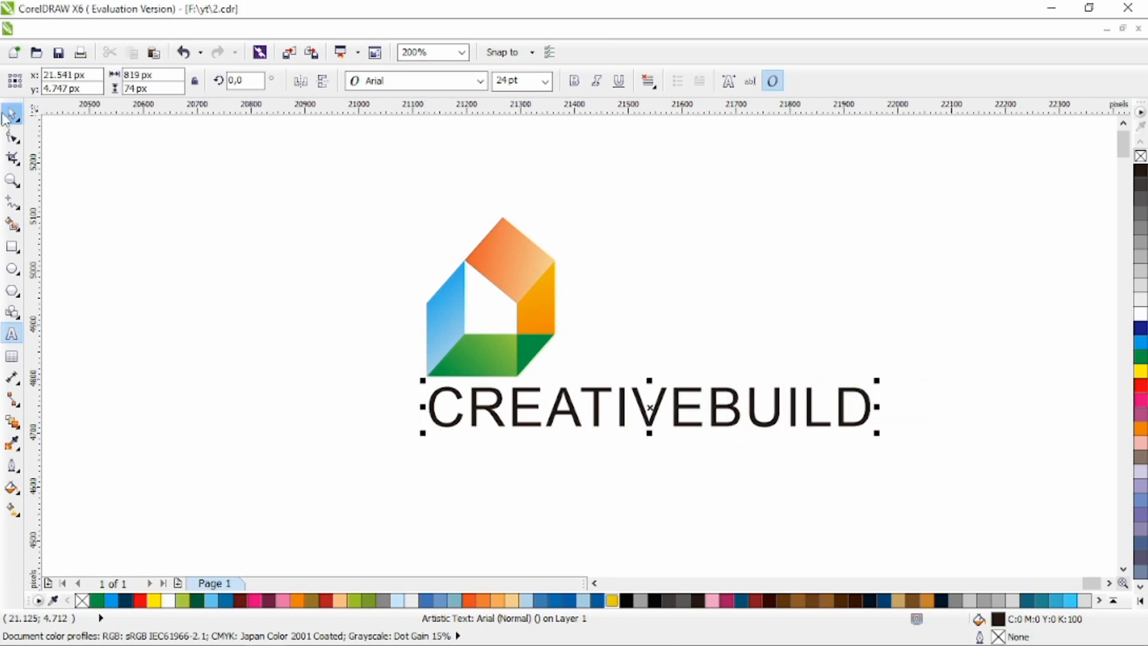
pyautogui.click(478, 80)
pyautogui.click(469, 117)
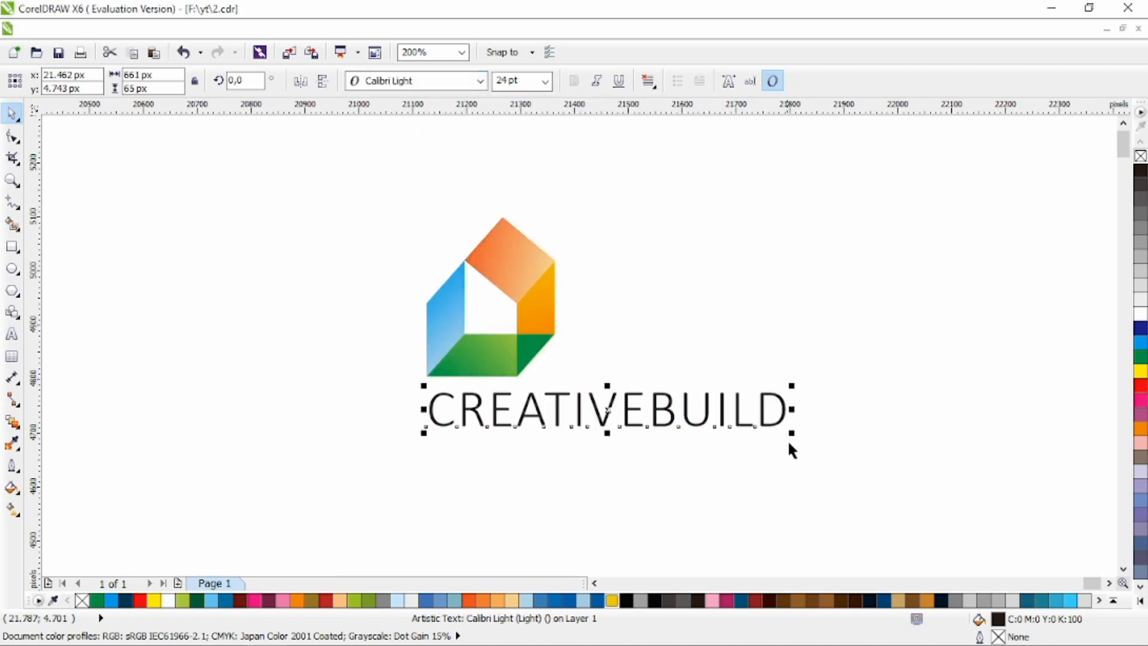
# - Scale the "CREATIVEBUILD" caption down proportionally to about 351 px wide and set only "CREATIVE" in bold Calibri
pyautogui.moveTo(791, 435); pyautogui.dragTo(622, 430)
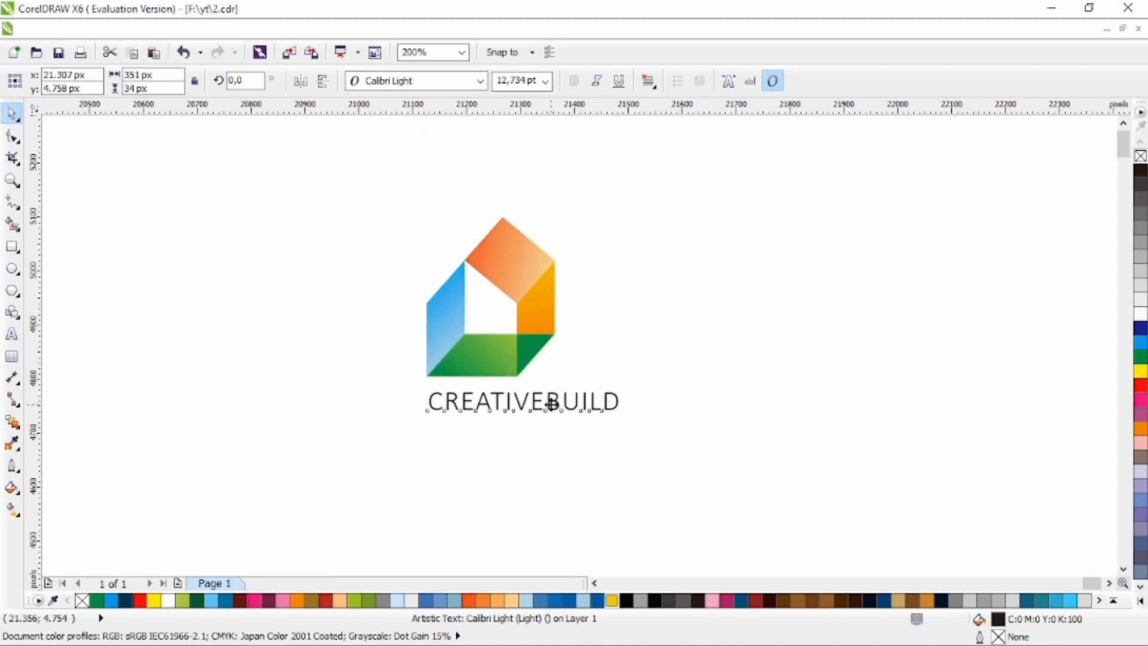
pyautogui.doubleClick(542, 399)
pyautogui.moveTo(544, 399); pyautogui.dragTo(385, 397)
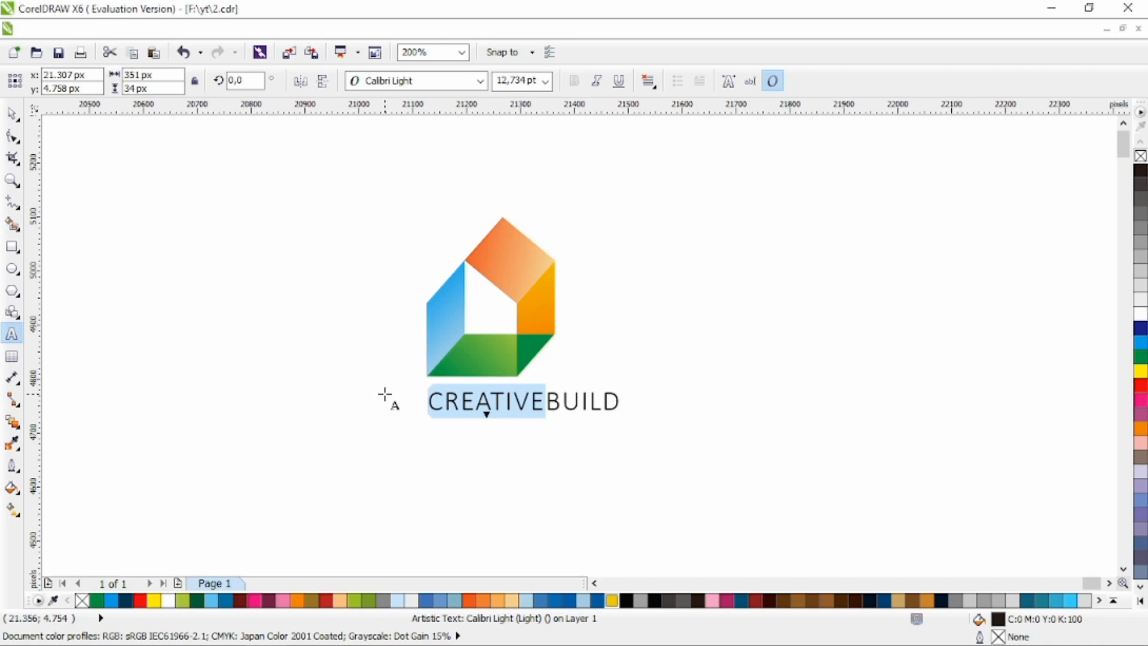
pyautogui.click(480, 81)
pyautogui.click(456, 134)
pyautogui.click(575, 83)
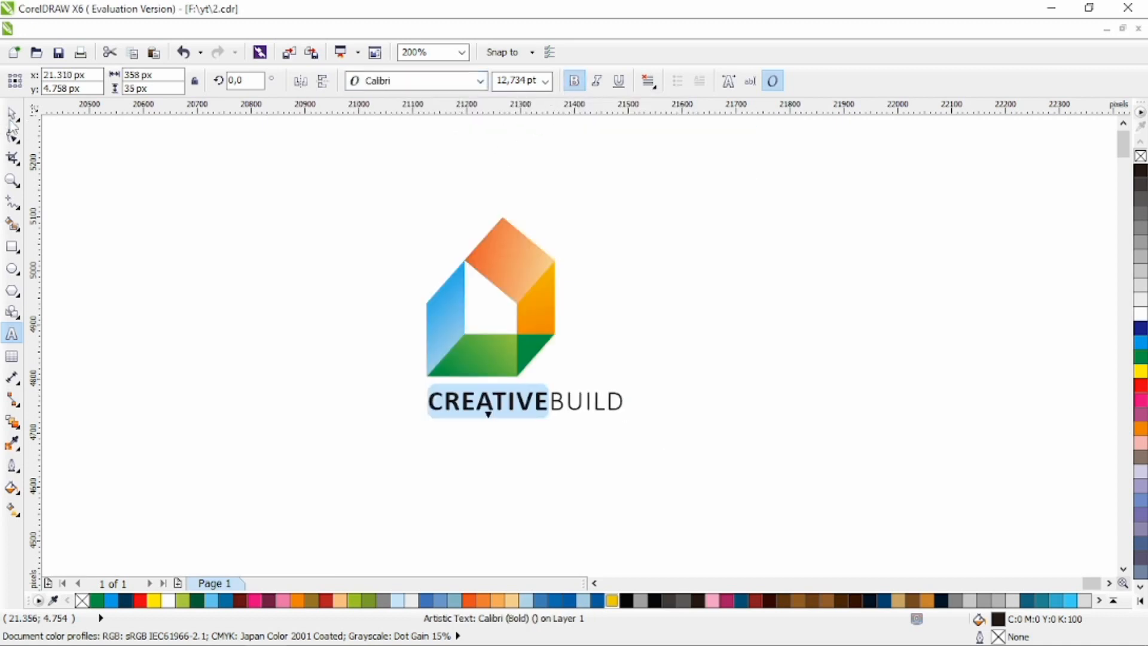
# - Centre the "CREATIVEBUILD" caption horizontally beneath the logo group
pyautogui.click(12, 115)
pyautogui.moveTo(377, 177); pyautogui.dragTo(599, 377)
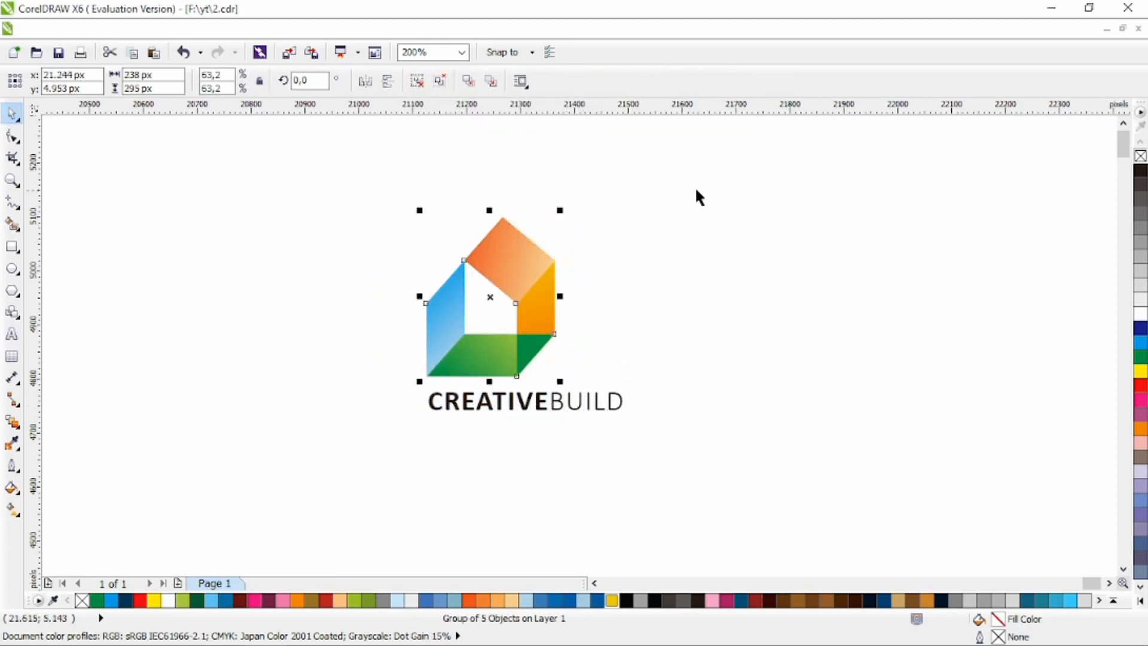
pyautogui.moveTo(697, 190); pyautogui.dragTo(241, 519)
pyautogui.press('c')
pyautogui.click(402, 483)
# - Lower the caption slightly and place a copy just below it that reads "LOGO DESIGN"
pyautogui.moveTo(520, 410); pyautogui.dragTo(522, 446)
pyautogui.doubleClick(523, 446)
pyautogui.hotkey('ctrl', 'a')
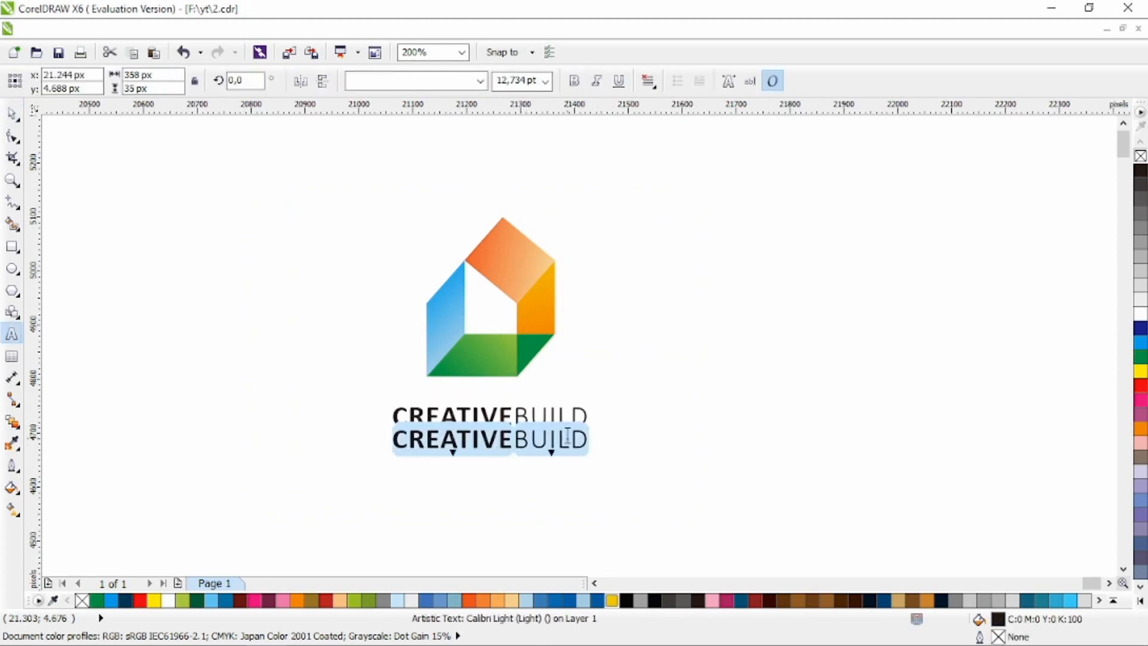
pyautogui.write('LOGO DESIGN')
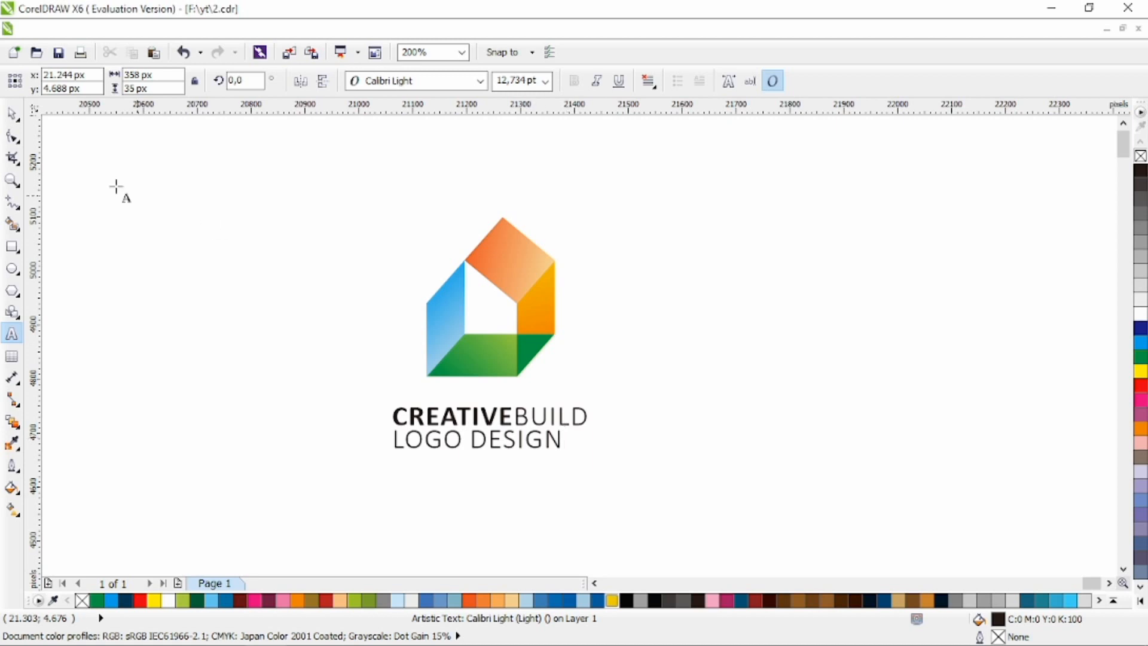
pyautogui.click(9, 116)
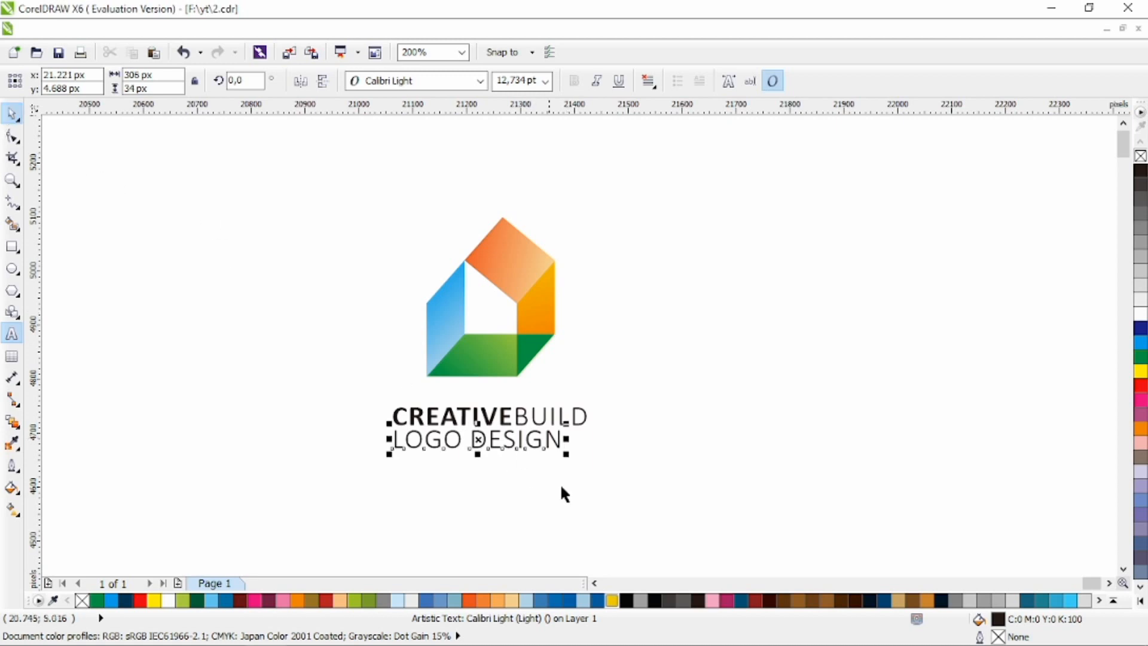
# - Scale the "LOGO DESIGN" text down proportionally to about 94 px wide and set it in bold Calibri
pyautogui.moveTo(566, 455); pyautogui.dragTo(452, 443)
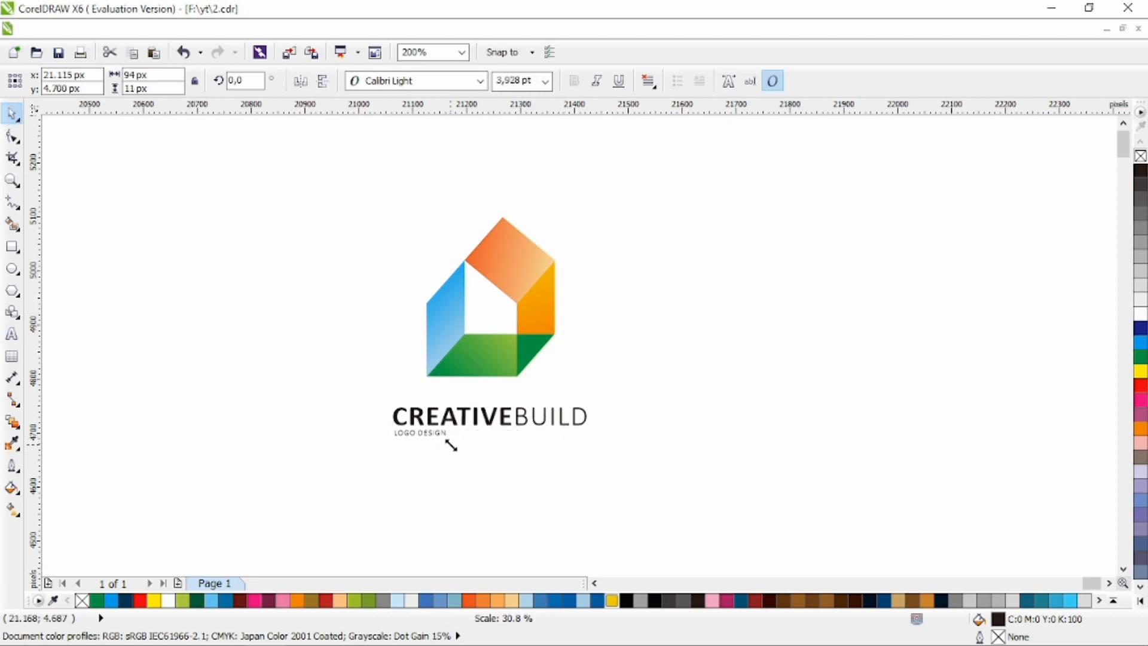
pyautogui.click(480, 80)
pyautogui.click(469, 116)
pyautogui.click(576, 85)
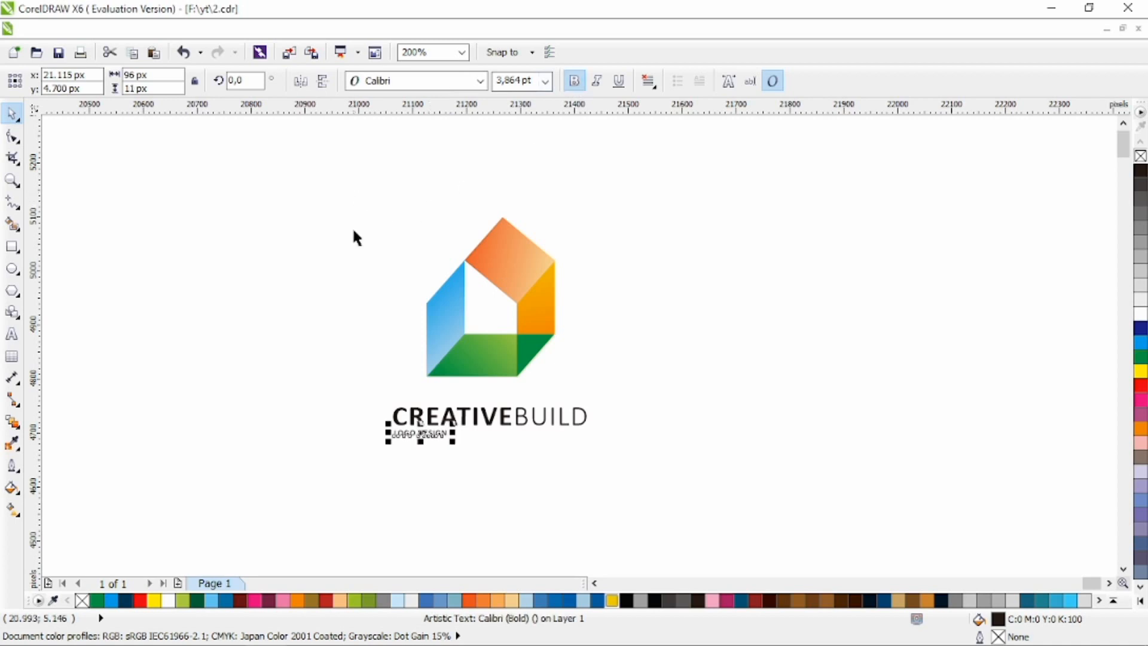
# - Widen the letter spacing of "LOGO DESIGN" to about 60% of the caption's width and centre the text horizontally beneath the logo
pyautogui.click(12, 137)
pyautogui.moveTo(452, 443); pyautogui.dragTo(519, 443)
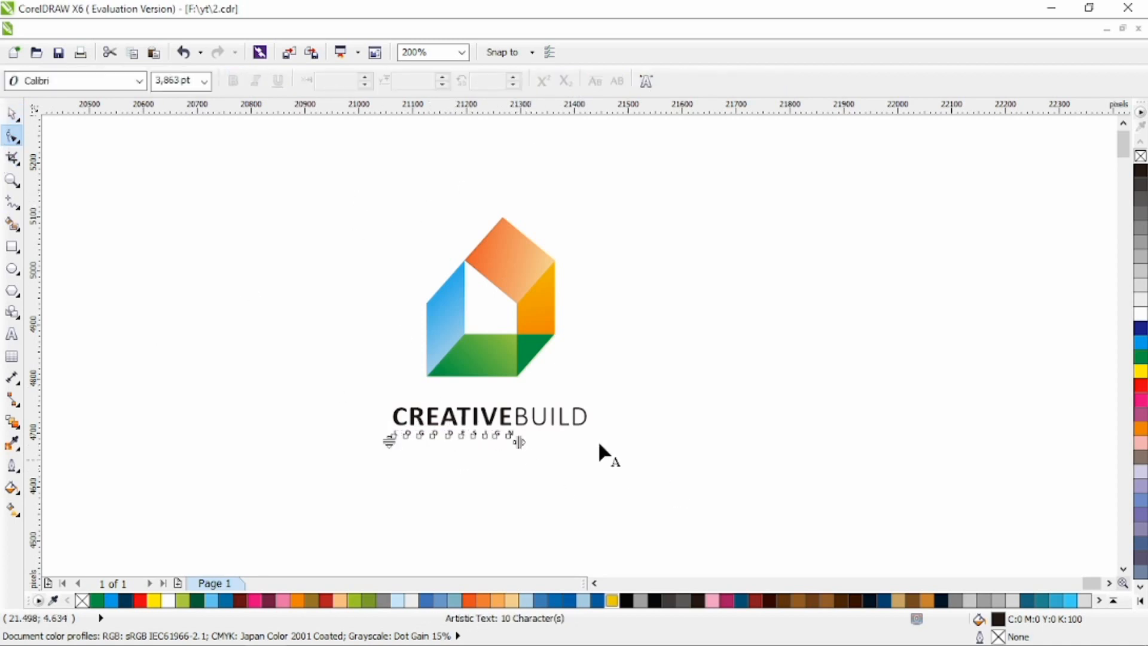
pyautogui.click(12, 113)
pyautogui.click(305, 212)
pyautogui.moveTo(387, 190); pyautogui.dragTo(623, 402)
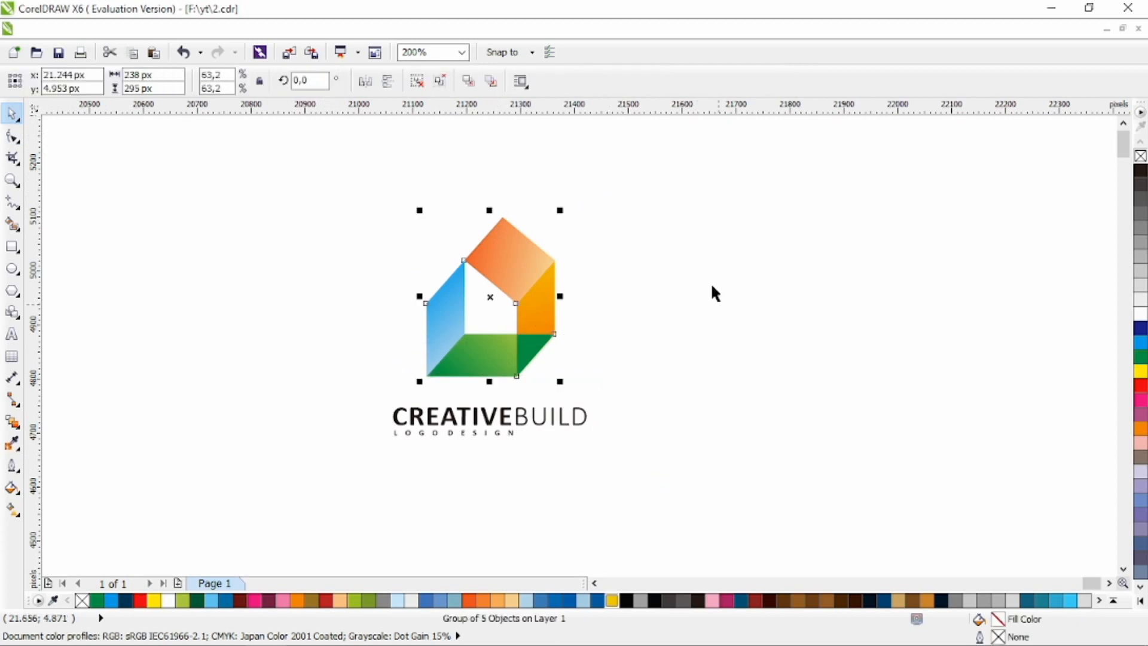
pyautogui.moveTo(676, 167); pyautogui.dragTo(264, 492)
pyautogui.click(519, 478)
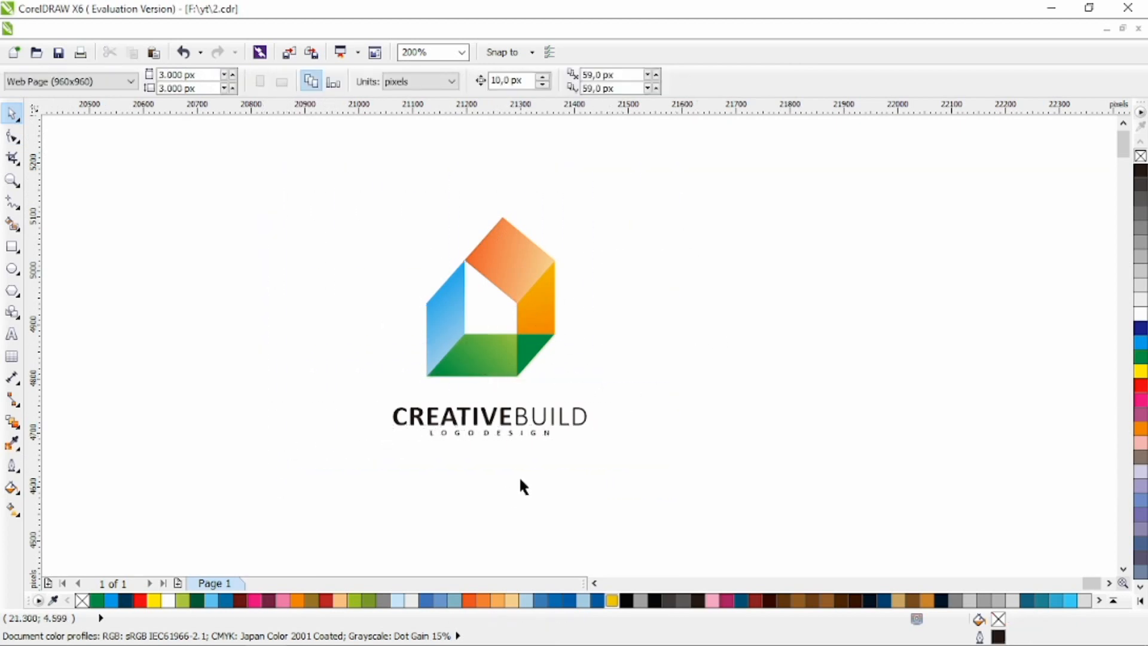
# - Fill both the "CREATIVEBUILD" and "LOGO DESIGN" texts with dark navy blue
pyautogui.moveTo(633, 398); pyautogui.dragTo(380, 476)
pyautogui.click(126, 601)
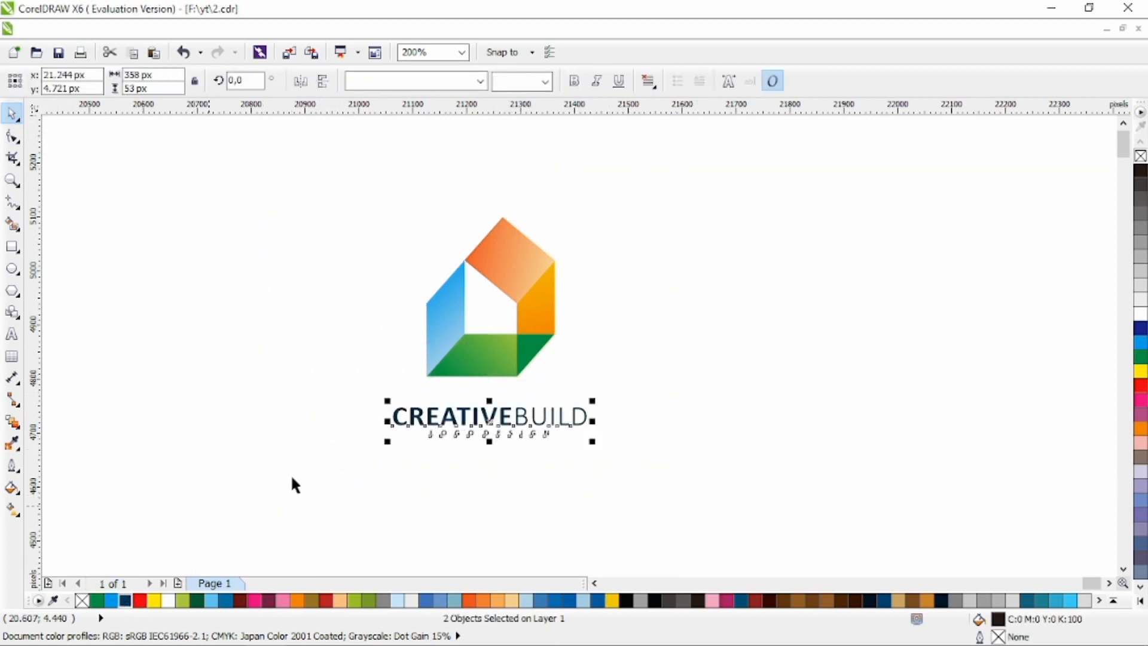
pyautogui.click(657, 419)
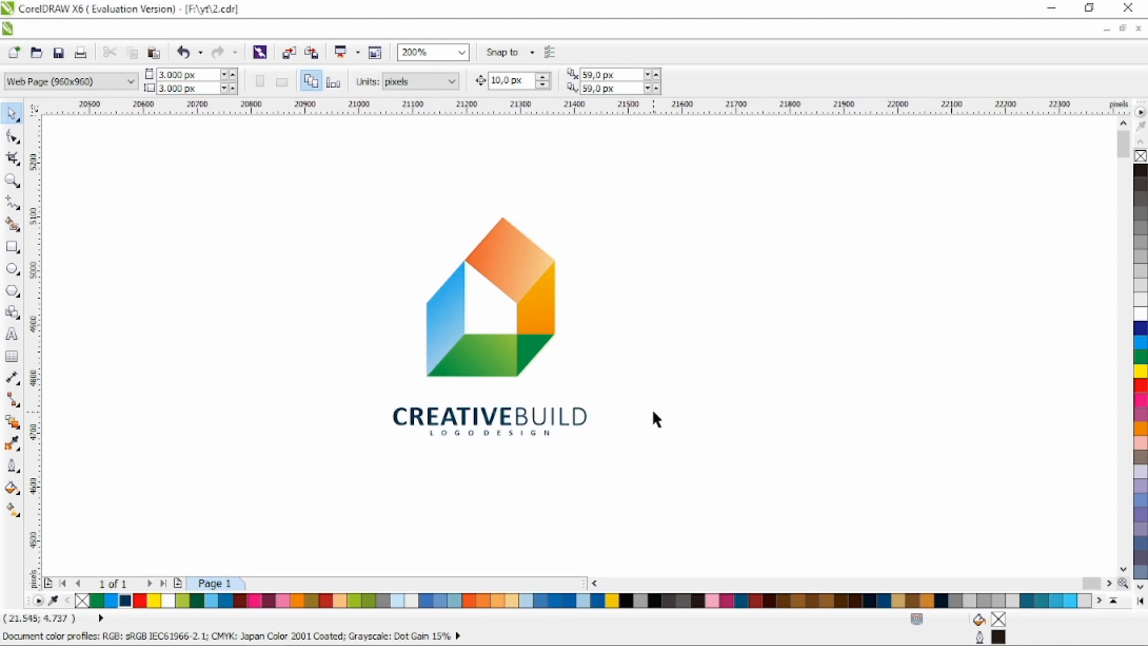
# - Skew the logo group horizontally so that its top leans slightly to the left, making it about 241 px wide
pyautogui.click(533, 300)
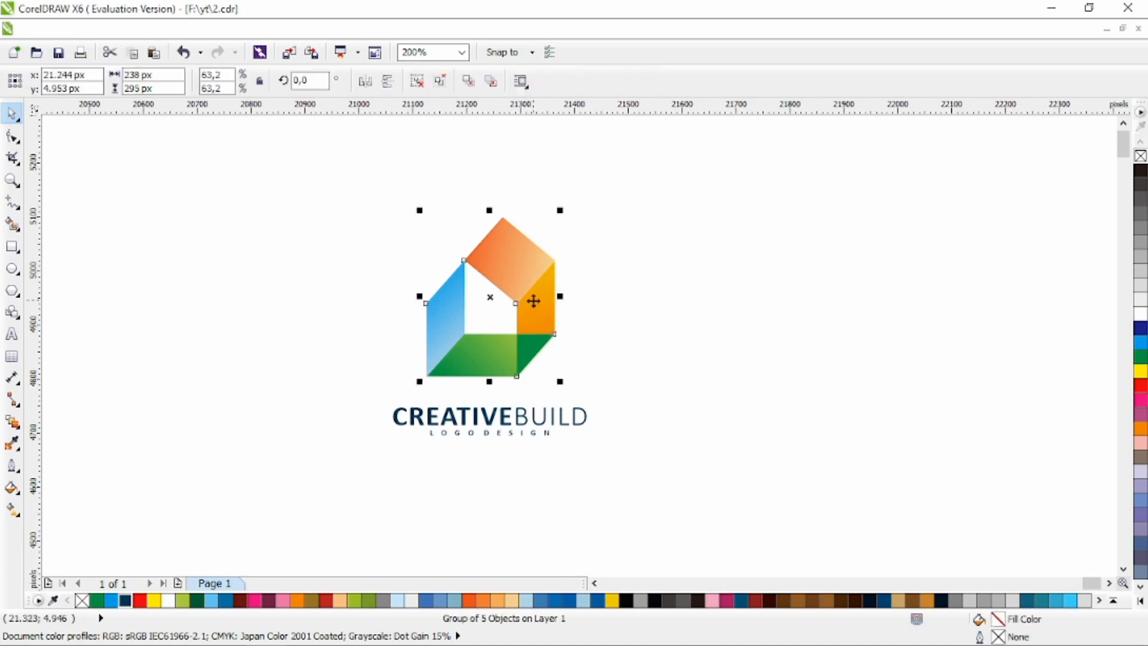
pyautogui.click(494, 225)
pyautogui.moveTo(494, 225)
pyautogui.mouseDown()
pyautogui.moveTo(477, 213)
pyautogui.moveTo(487, 213)
pyautogui.mouseUp()
pyautogui.click(658, 239)
pyautogui.click(513, 263)
pyautogui.click(508, 267)
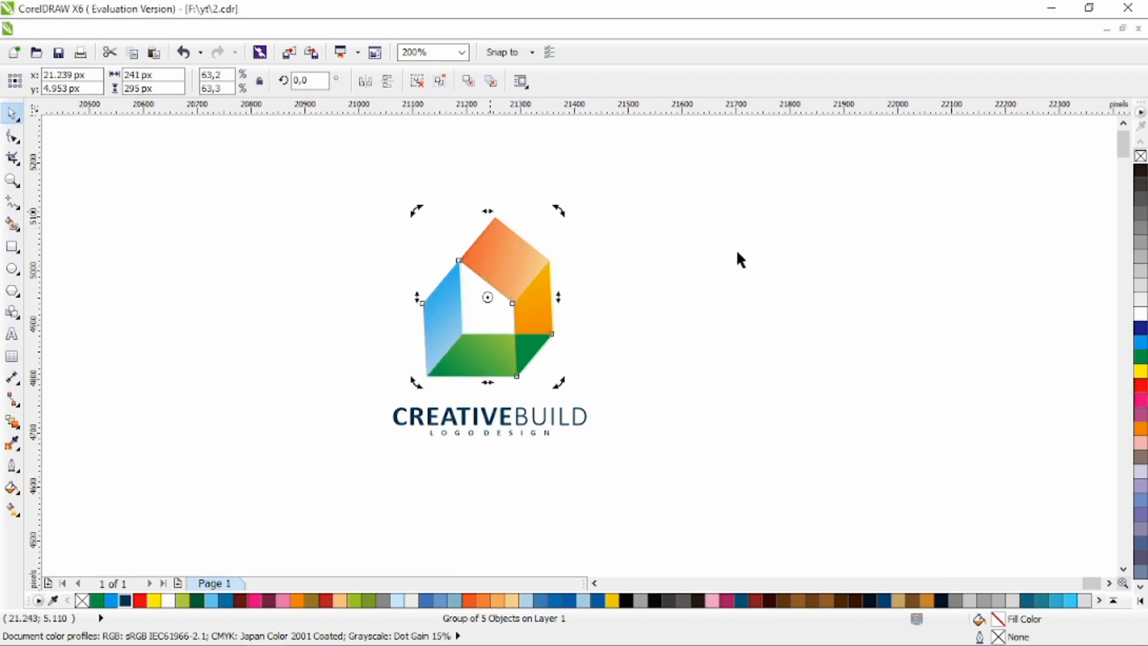
# - Centre both text lines horizontally with the skewed logo group
pyautogui.click(737, 249)
pyautogui.moveTo(745, 201); pyautogui.dragTo(293, 523)
pyautogui.click(650, 435)
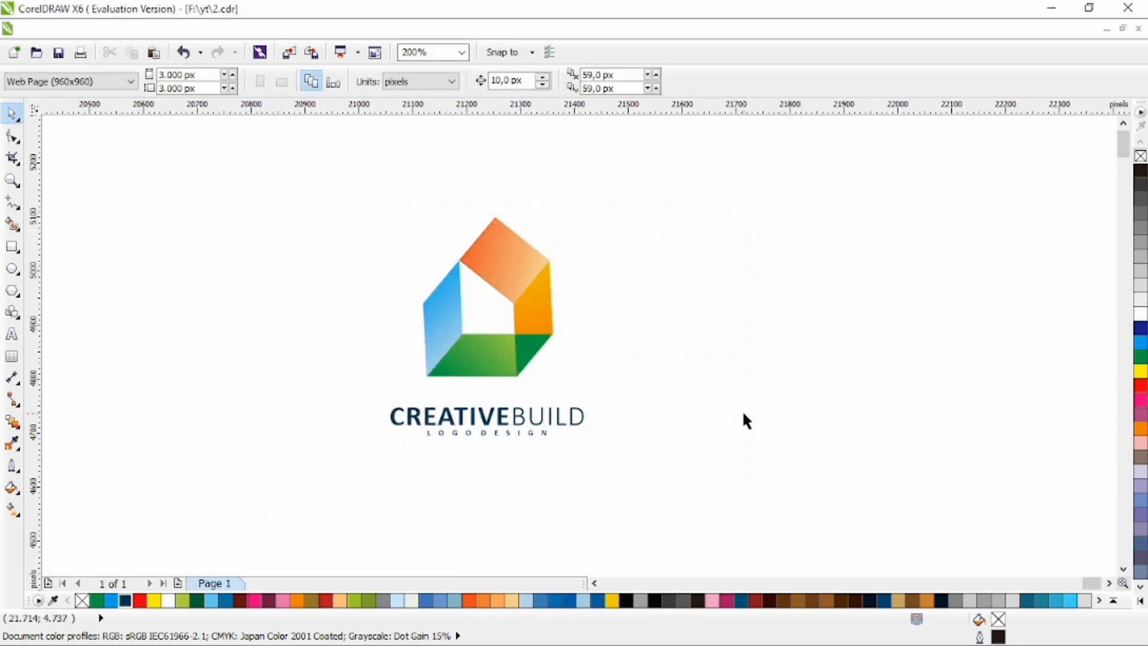